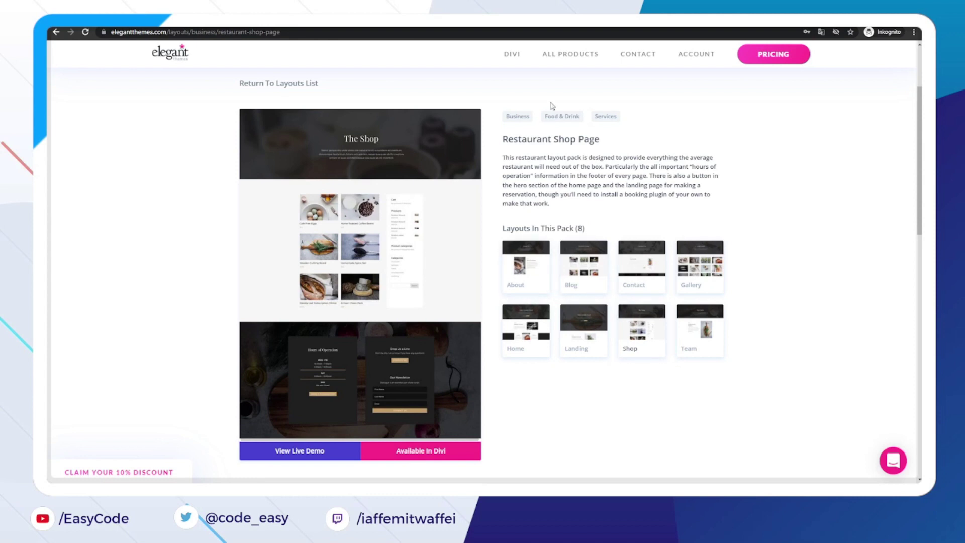
Launch the Divi live builder demo in building mode and briefly visit its Get Divi Today pricing page.
mouse_move(511, 53)
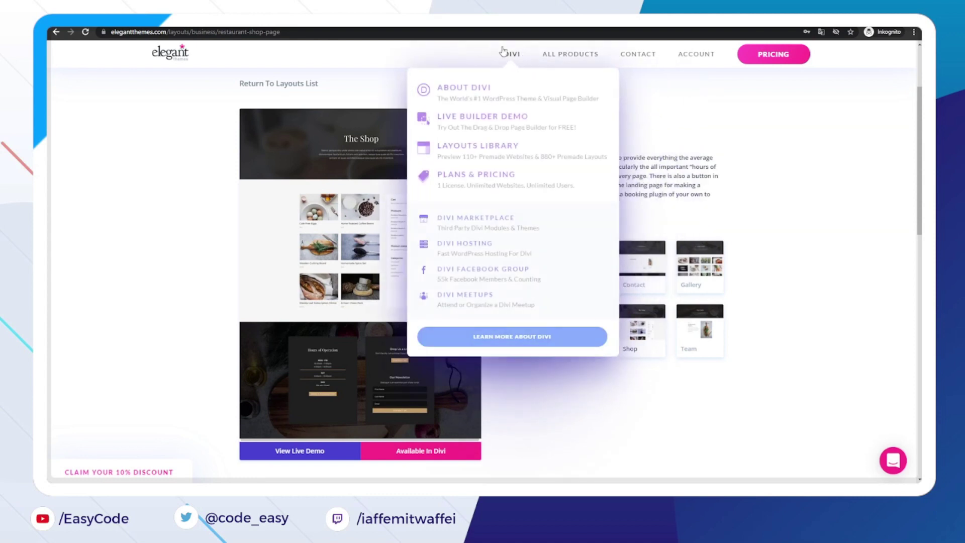
left_click(491, 119)
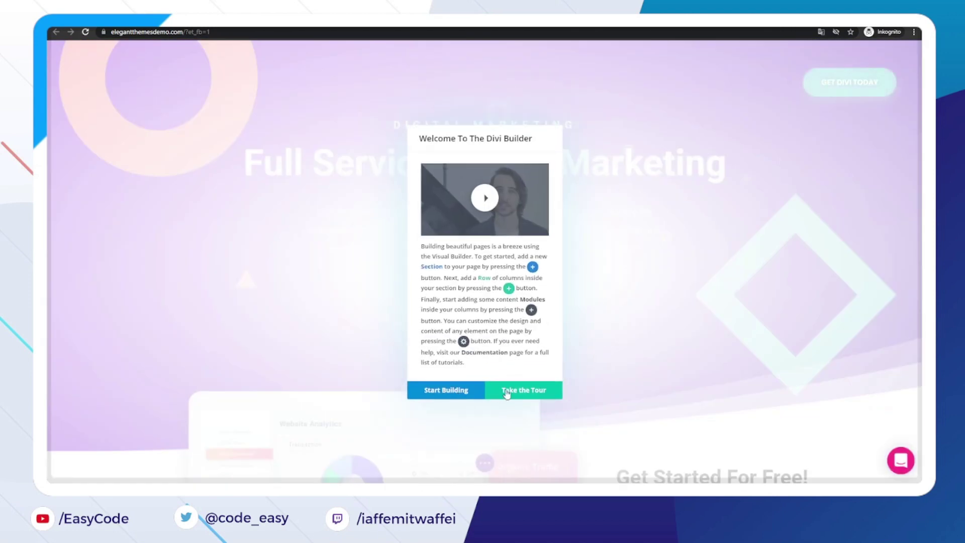
left_click(449, 392)
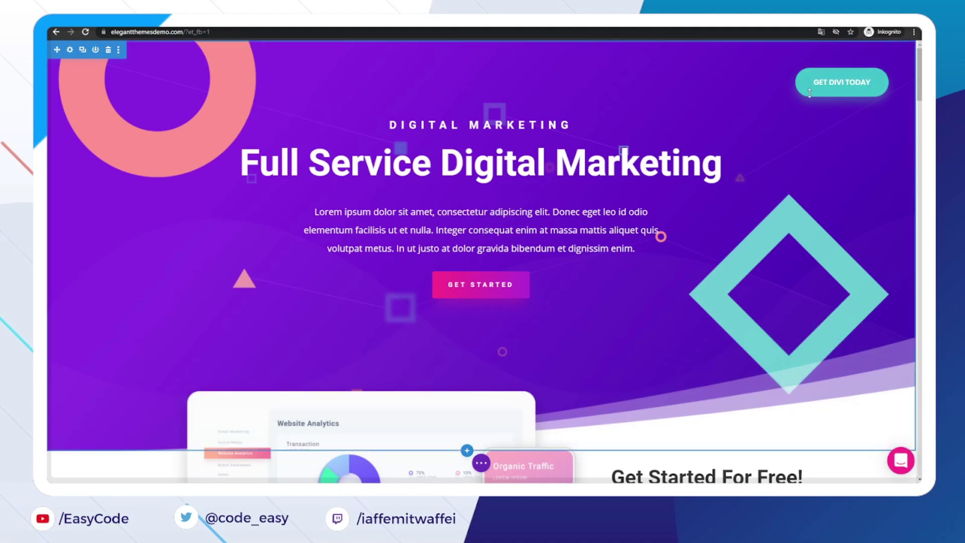
left_click(816, 94)
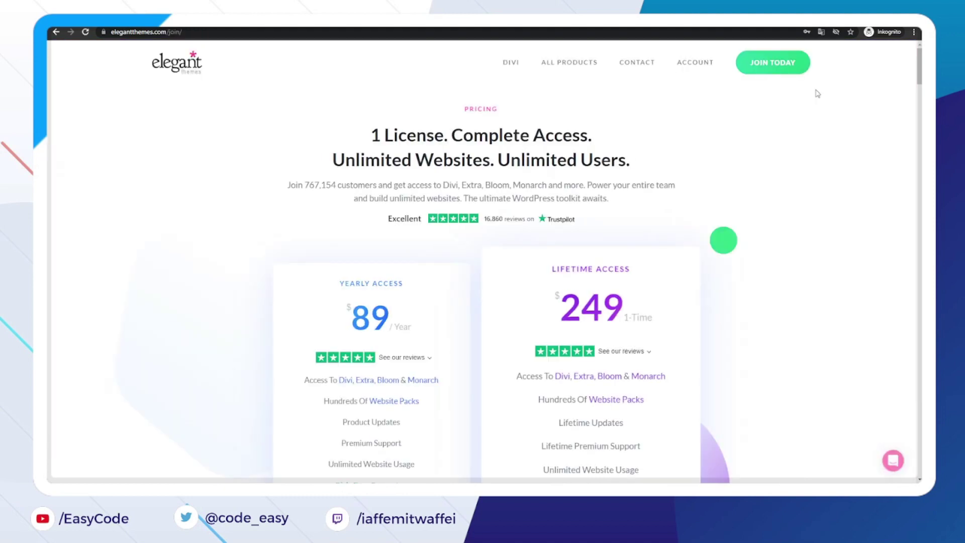
key("alt+Left")
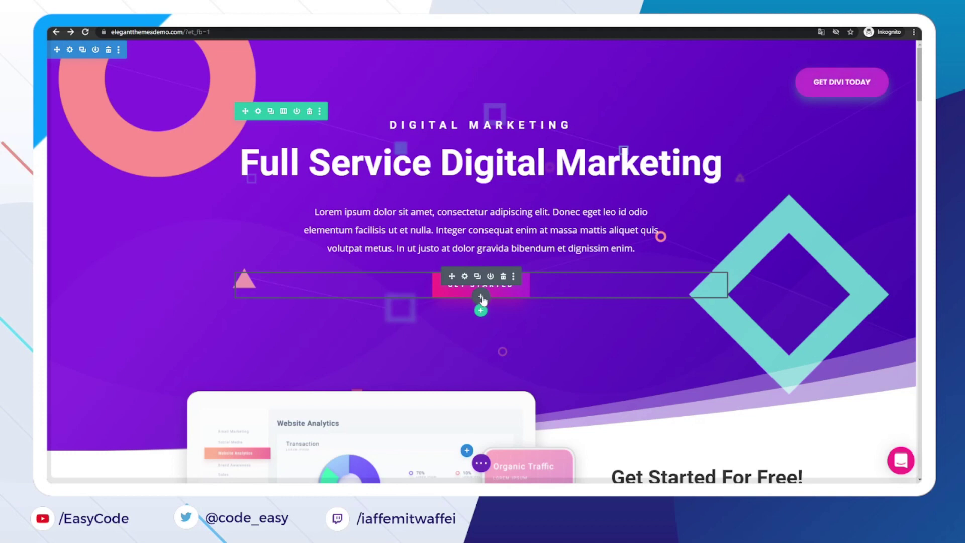
Insert an Accordion module below the Get Started button in the hero section.
left_click(481, 298)
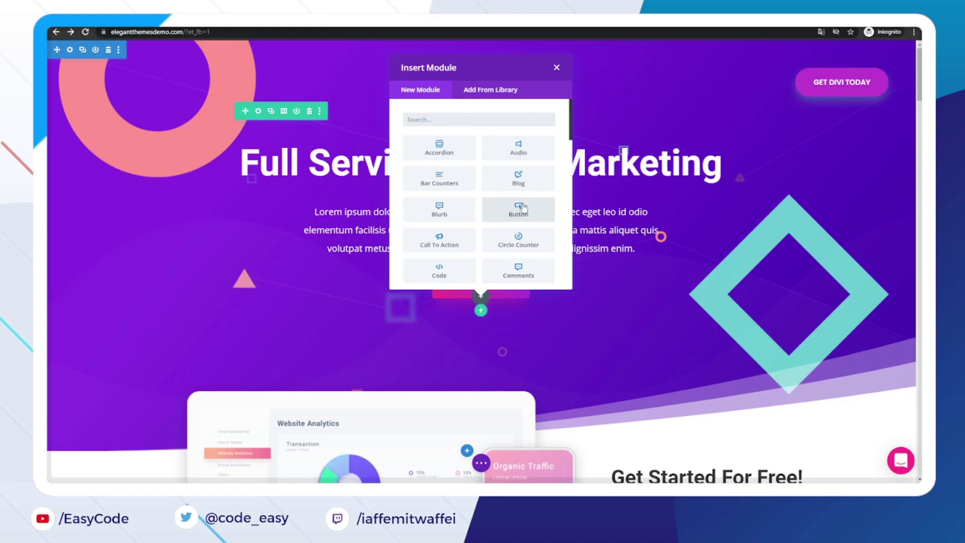
left_click(438, 149)
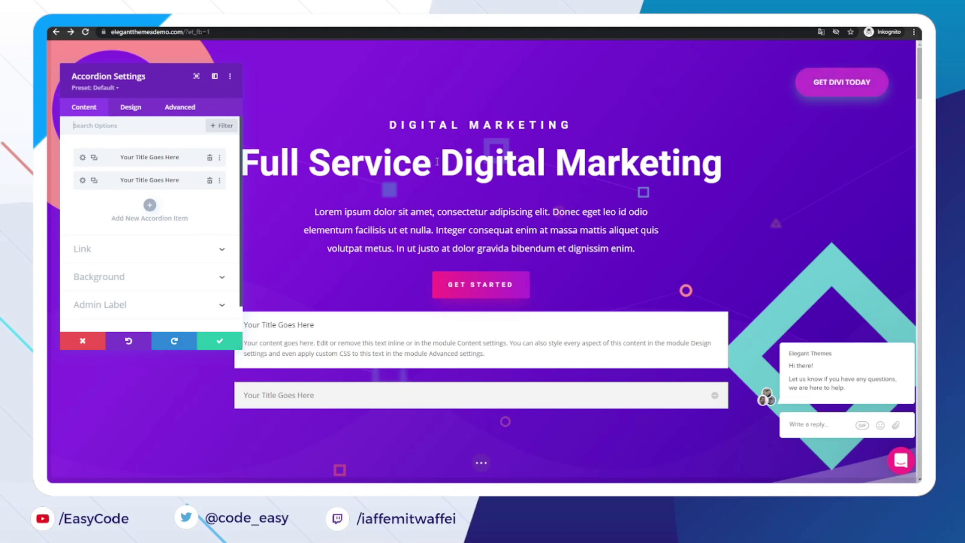
Replace "Full Service" in the hero heading with "Tutorial" and save the accordion settings.
left_click(364, 162)
left_click_drag(330, 162, 412, 162)
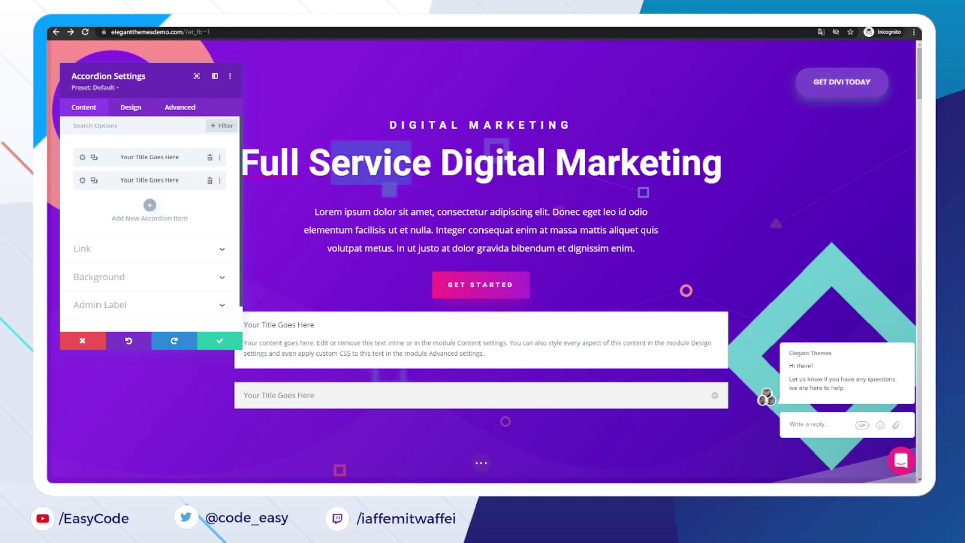
key("BackSpace")
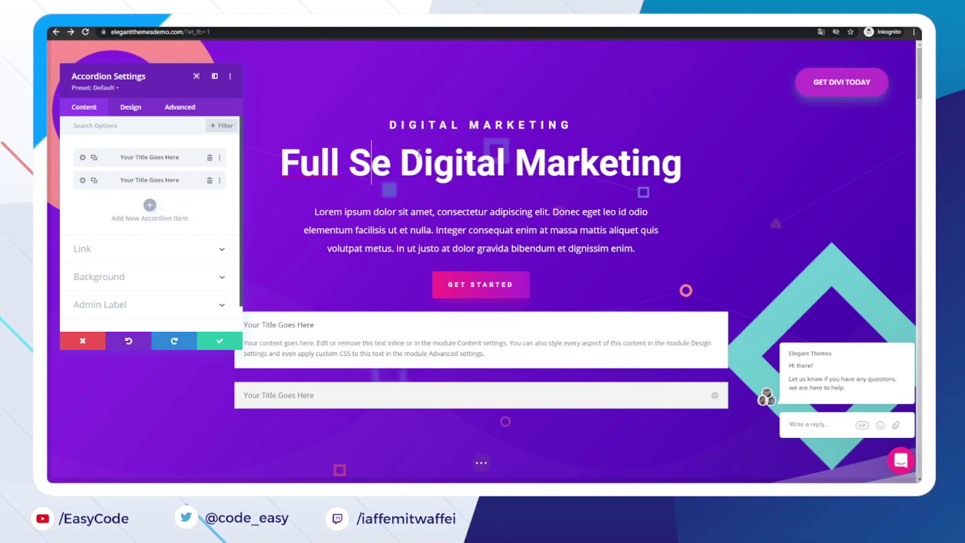
key("Delete")
key("BackSpace")
key("BackSpace")
key("BackSpace")
key("BackSpace")
key("BackSpace")
key("BackSpace")
type("Tutorial")
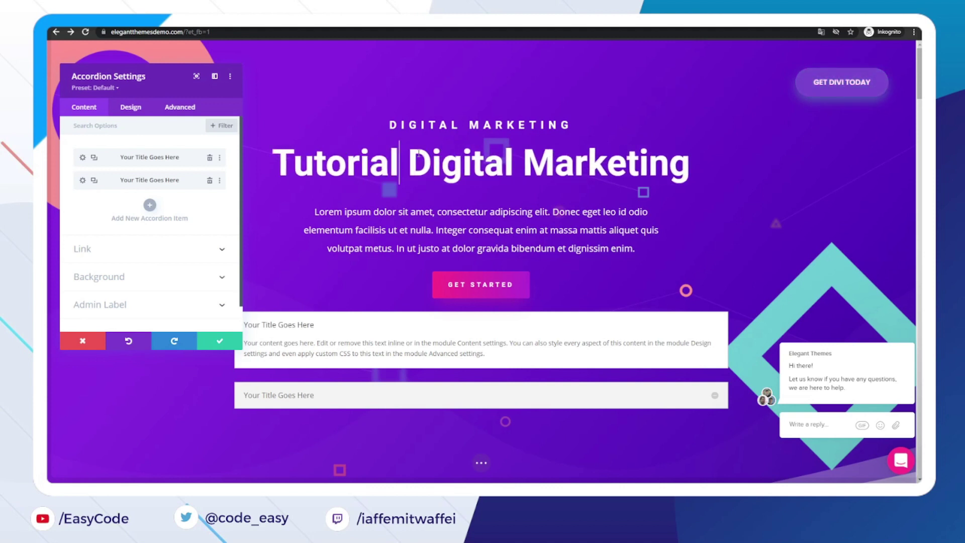
left_click(220, 342)
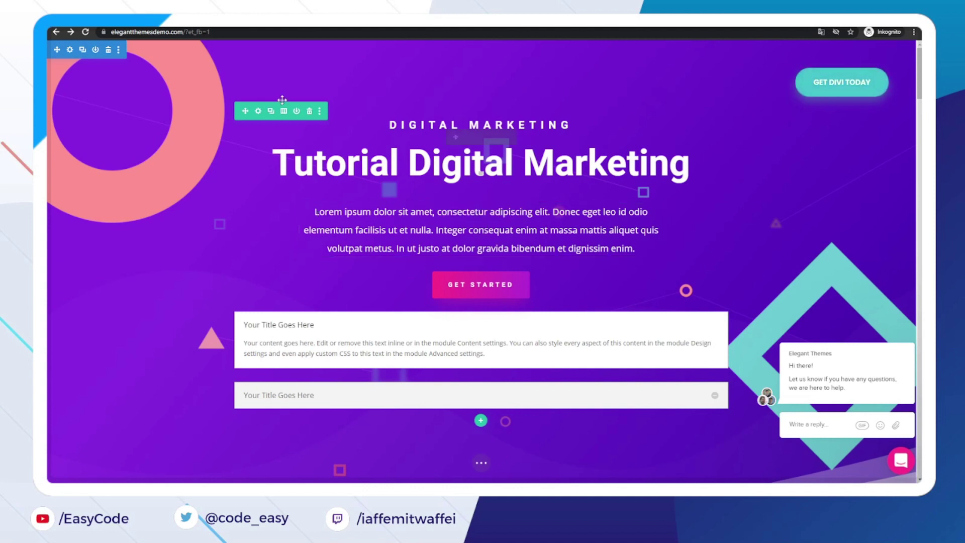
scroll(482, 221, "down", 2)
scroll(331, 135, "up", 2)
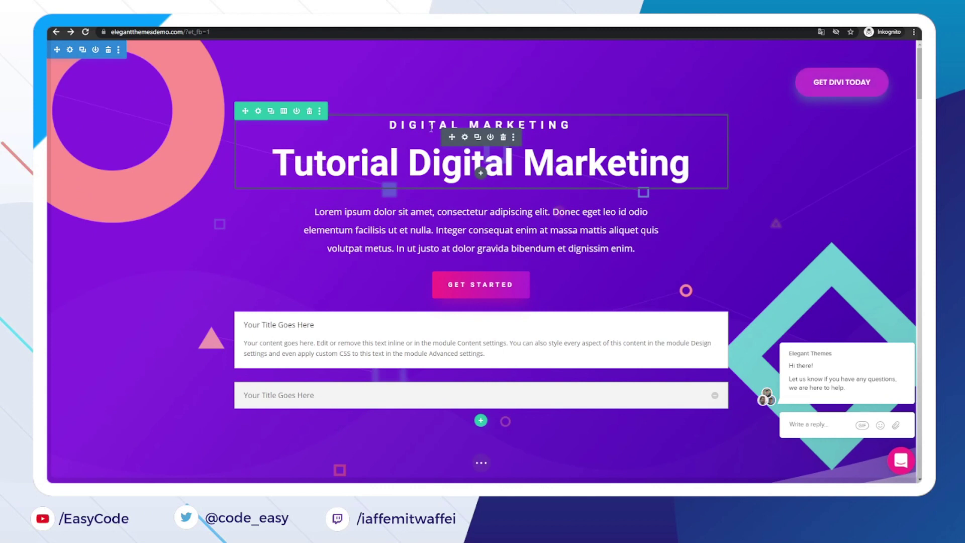
scroll(482, 251, "down", 2)
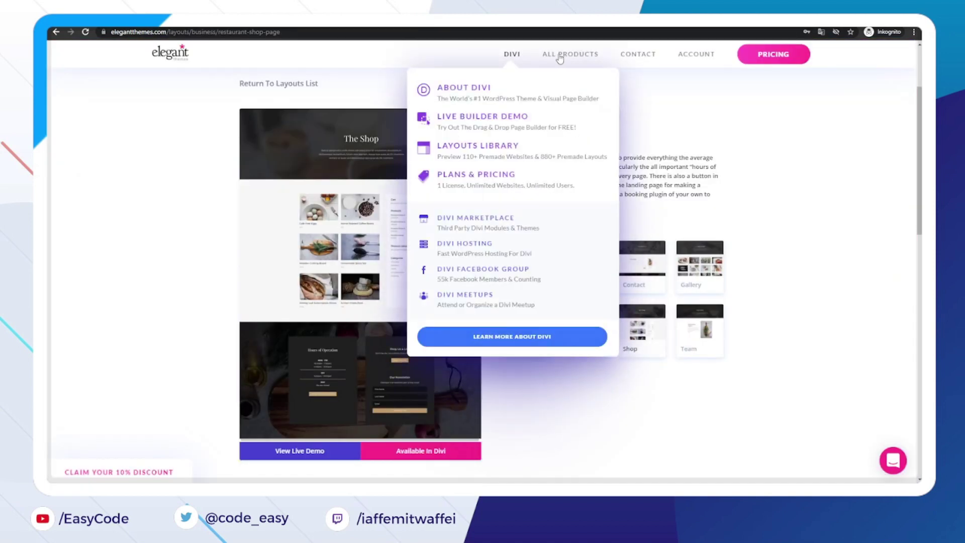
Return to the restaurant layout page, open the Monarch Social Media Plugin page and look through its previews.
mouse_move(577, 63)
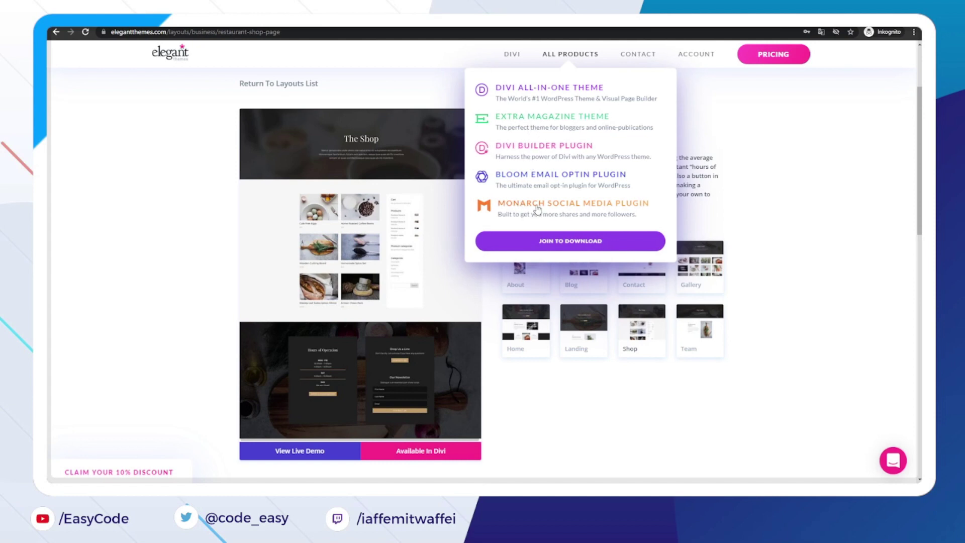
scroll(469, 225, "down", 4)
scroll(468, 225, "up", 4)
scroll(470, 230, "down", 10)
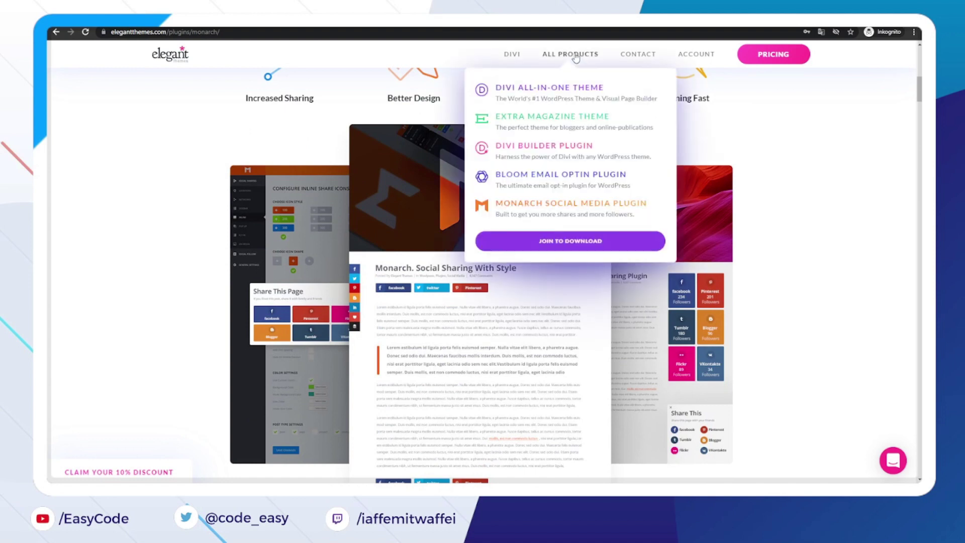
Open the Bloom Email Optin Plugin page and review its features and display types.
left_click(553, 178)
scroll(532, 196, "down", 10)
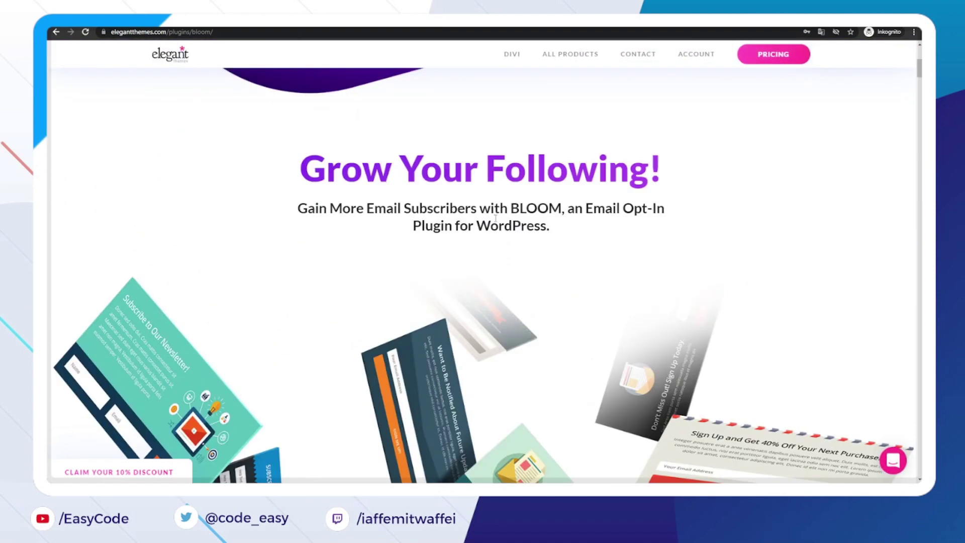
scroll(495, 219, "down", 2)
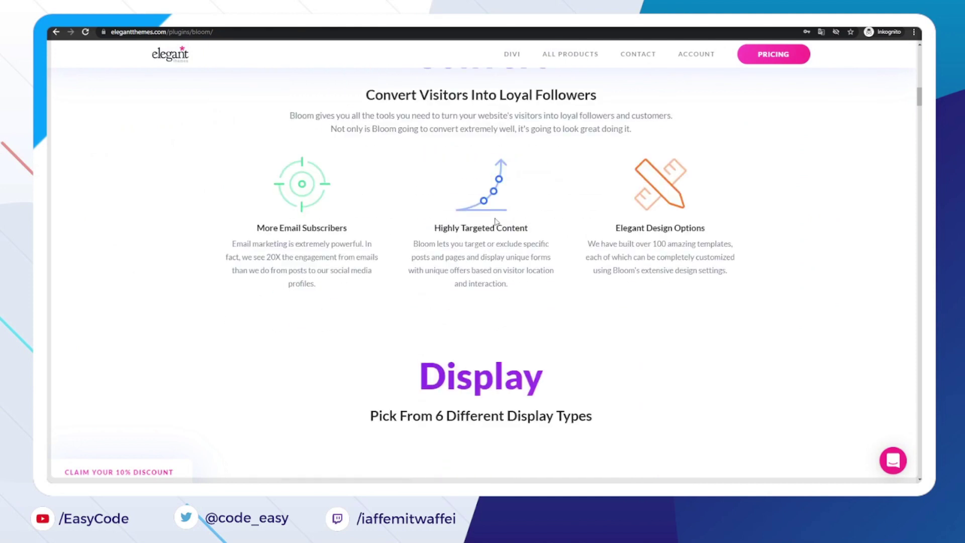
scroll(456, 241, "down", 5)
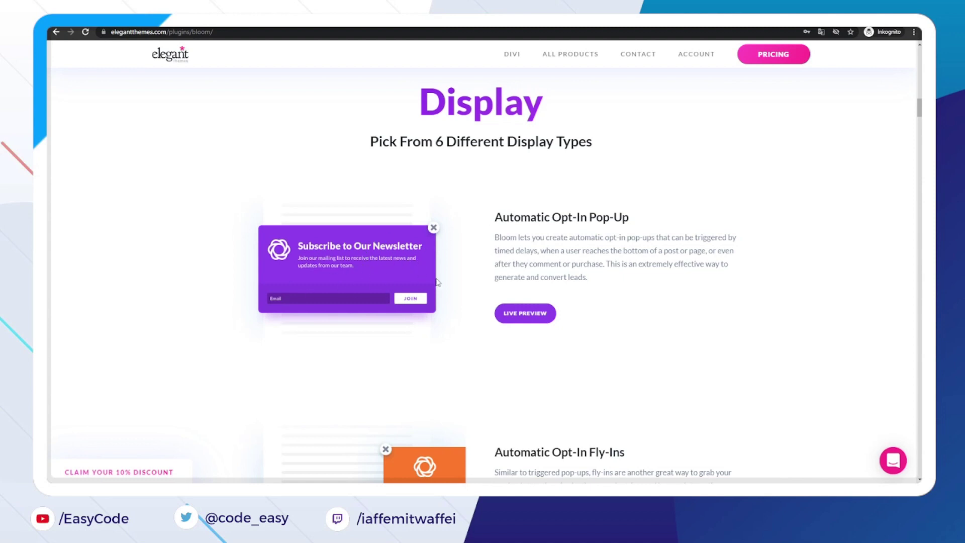
Open the Extra Magazine Theme page and look over its layout preview.
mouse_move(586, 58)
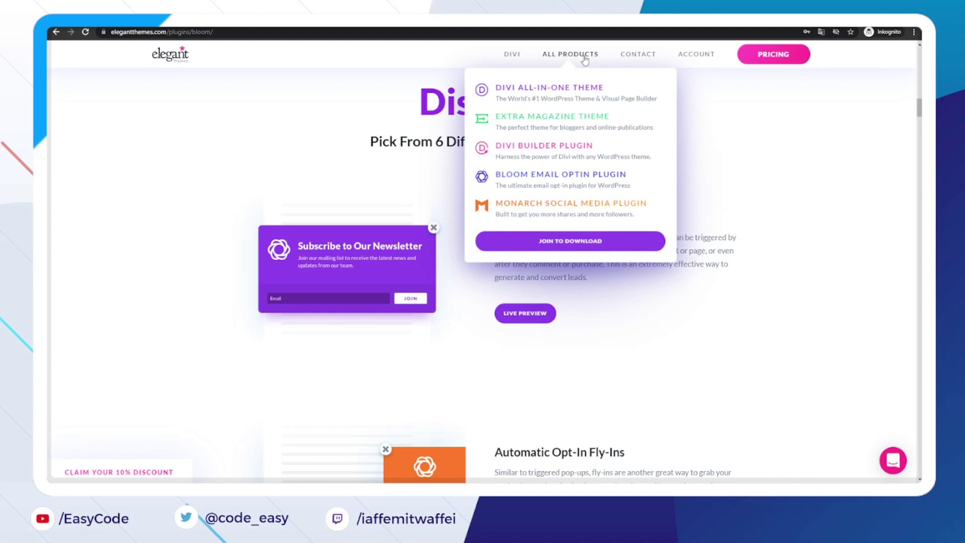
left_click(524, 120)
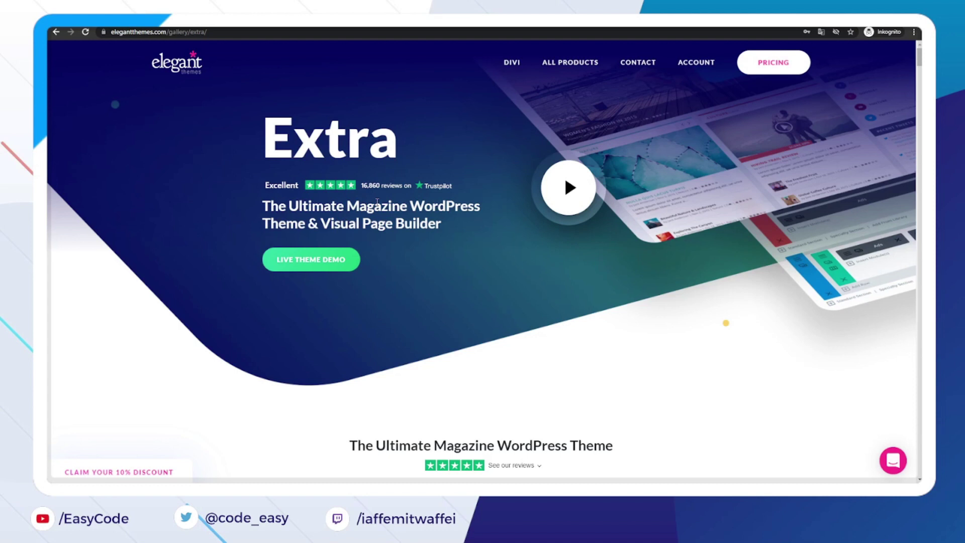
scroll(421, 231, "down", 10)
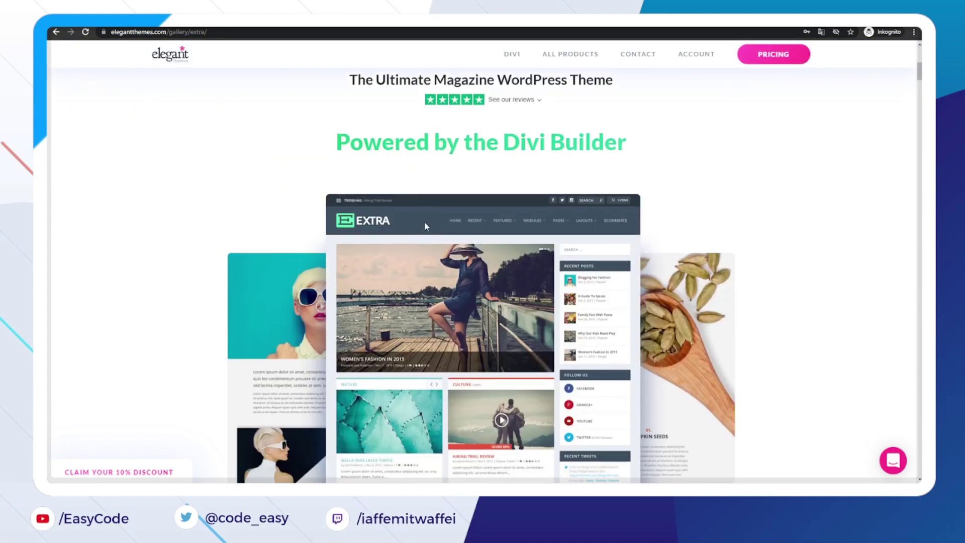
scroll(430, 247, "up", 1)
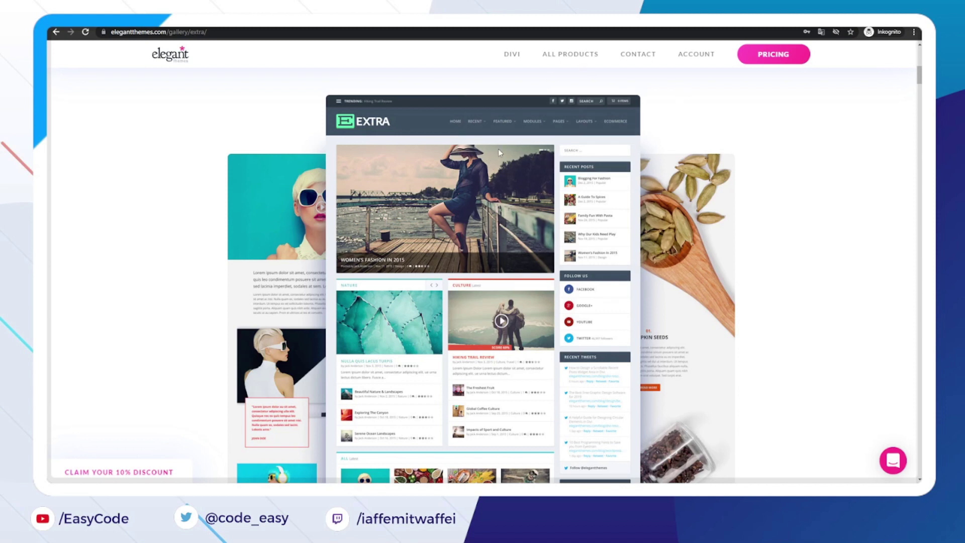
Open the pricing page, check the Elegant Themes reviews on Trustpilot, and return to the plans without the promotional pop-up.
mouse_move(575, 59)
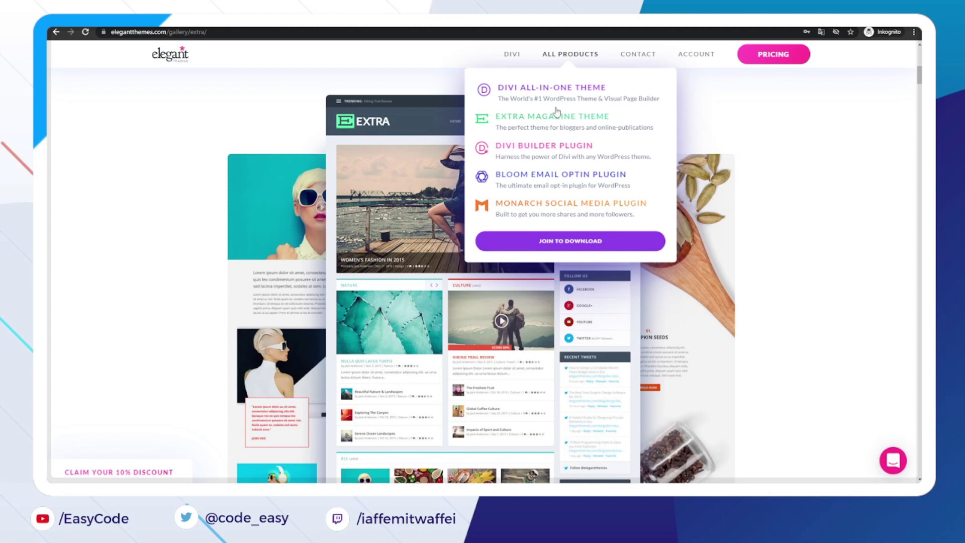
left_click(758, 54)
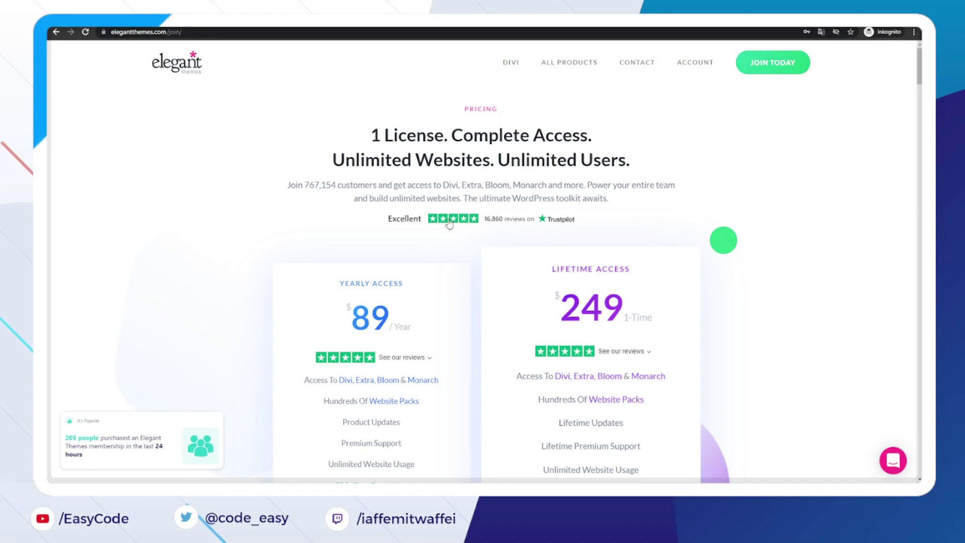
left_click(457, 224)
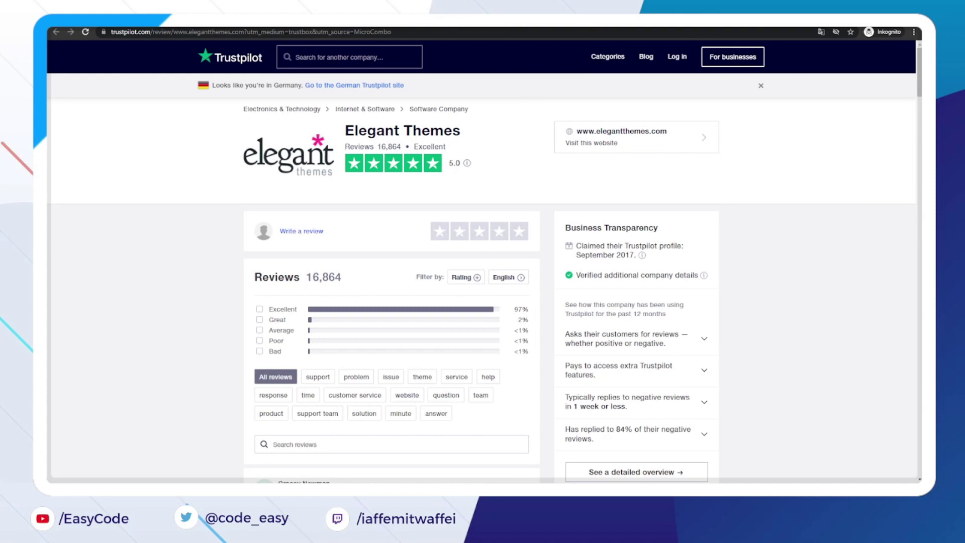
key("ctrl+w")
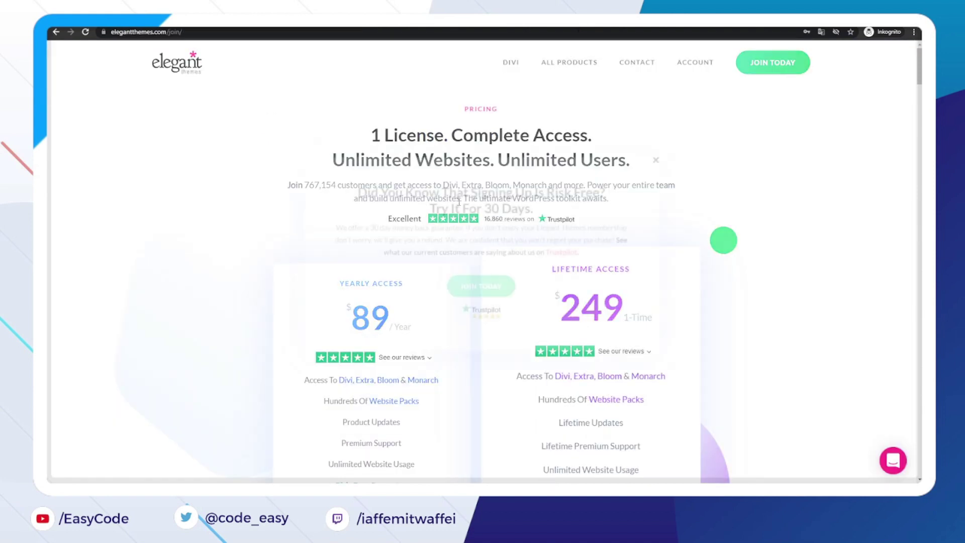
left_click(672, 160)
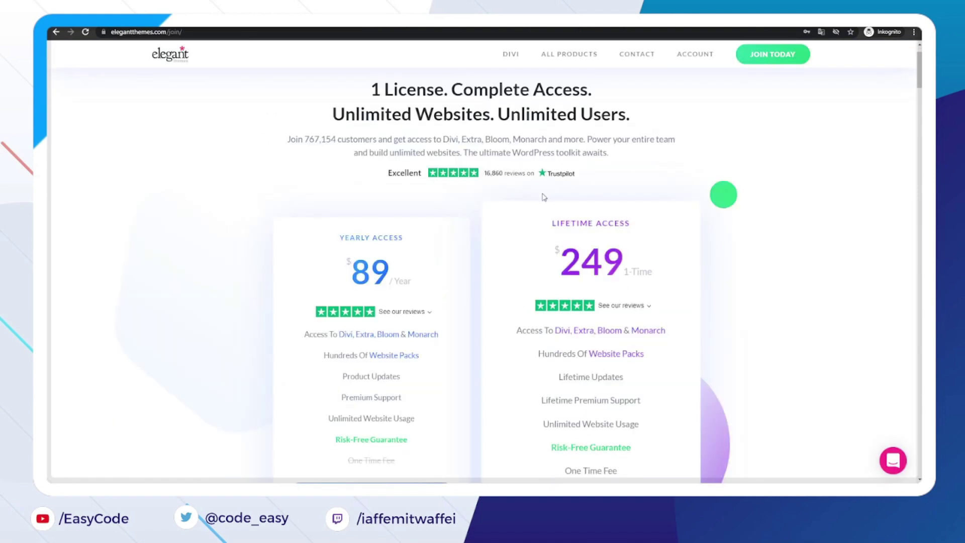
Examine the prices of the Yearly Access and Lifetime Access plans.
scroll(398, 236, "down", 1)
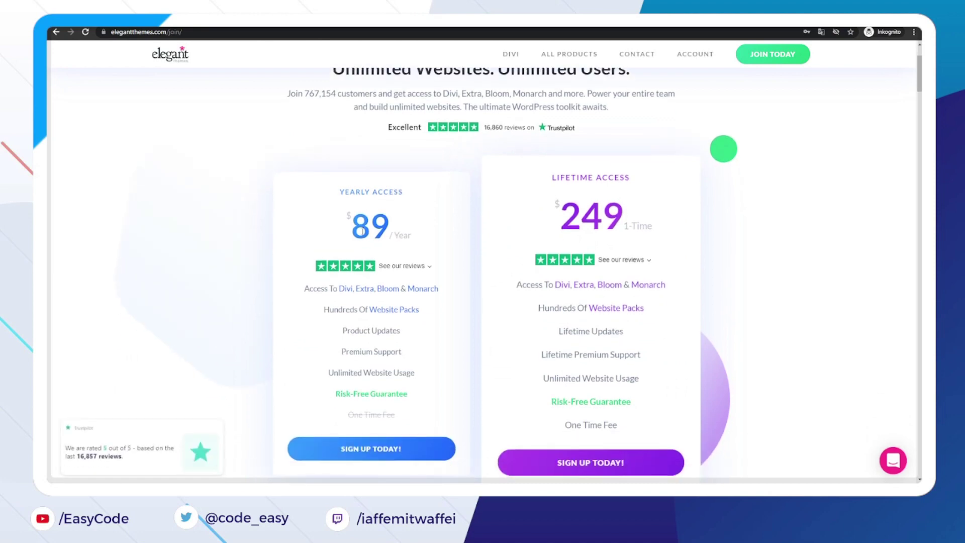
left_click_drag(361, 232, 413, 237)
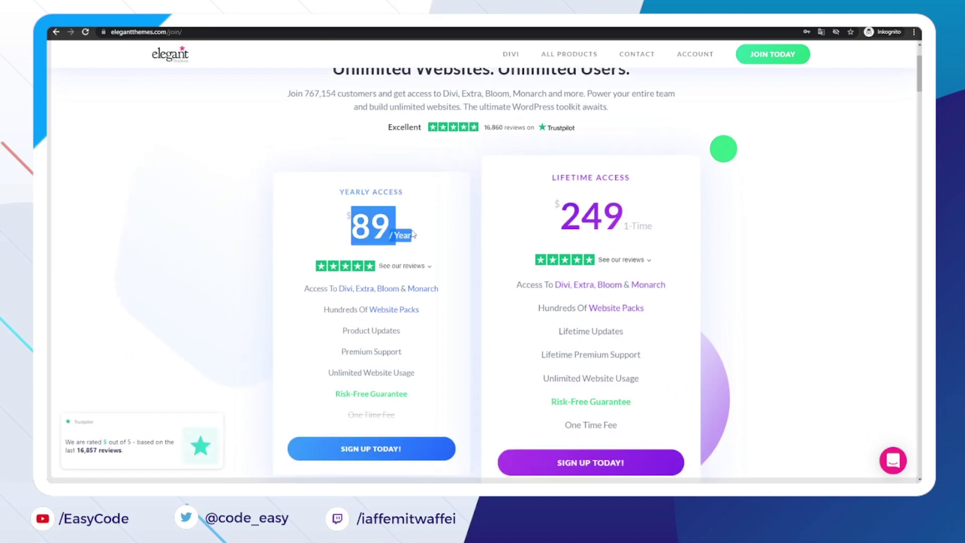
left_click(441, 241)
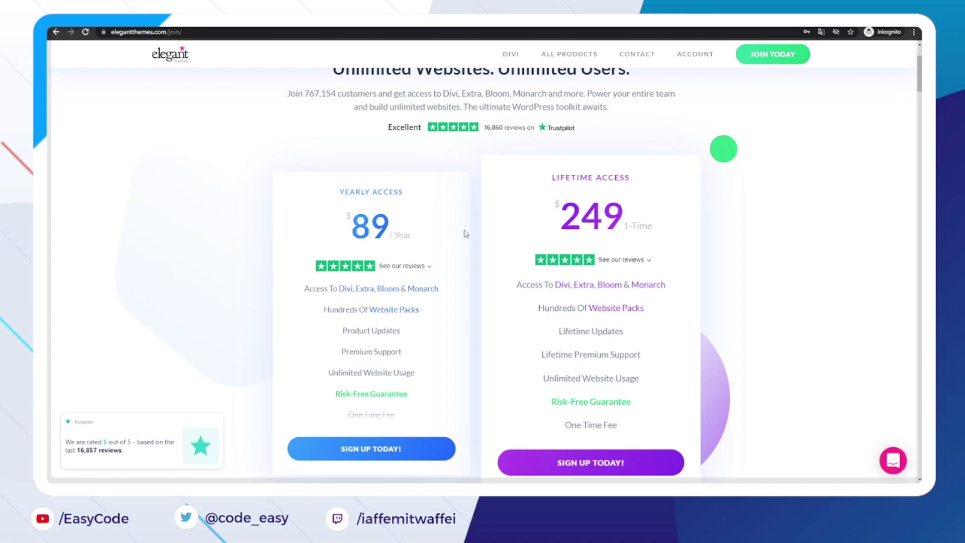
left_click_drag(556, 214, 654, 204)
left_click(645, 202)
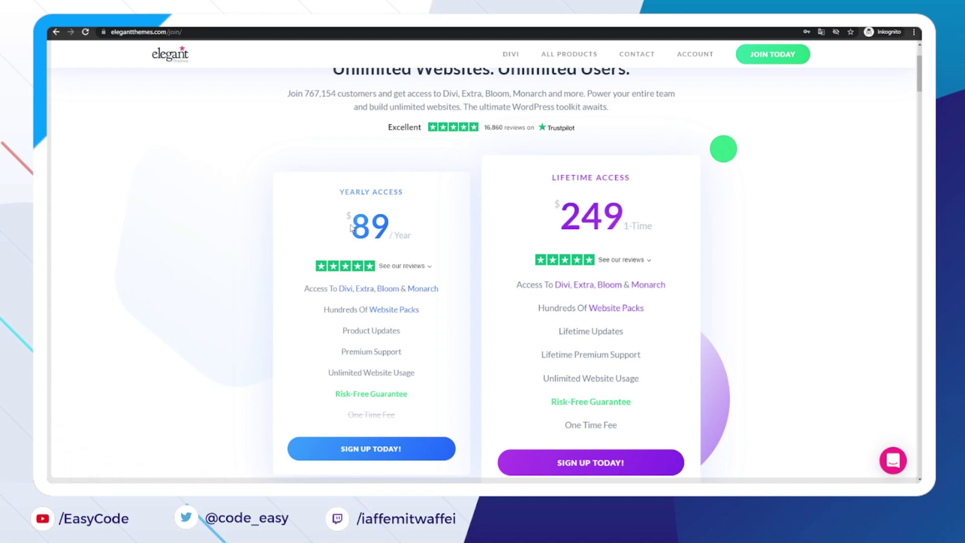
Compare the Yearly Access and Lifetime Access plans and view the Risk-Free Guarantee details.
left_click_drag(344, 194, 397, 235)
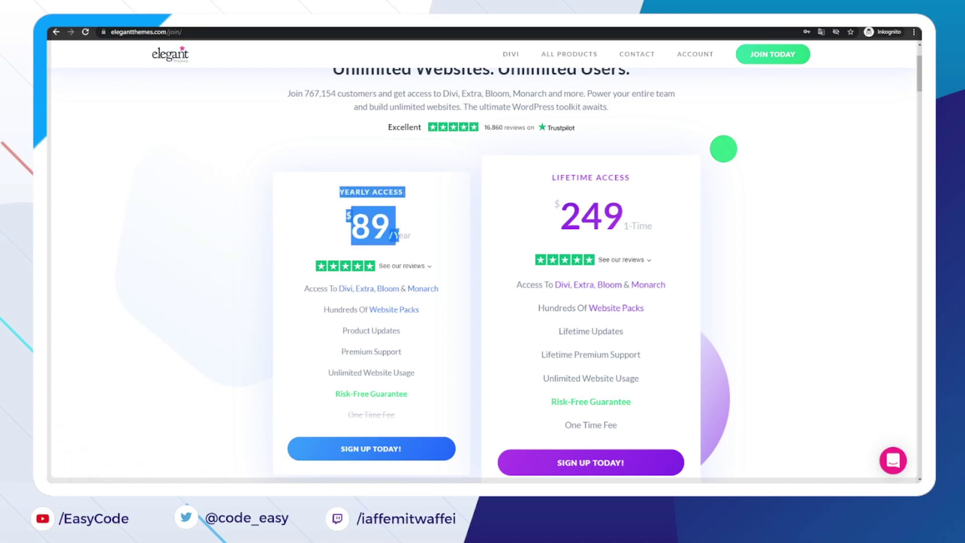
left_click(373, 231)
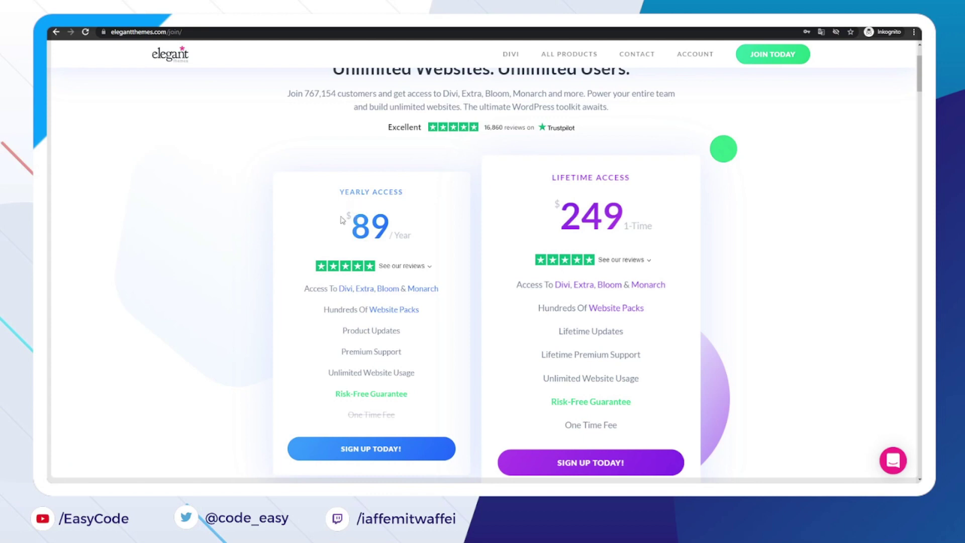
mouse_move(414, 385)
left_click_drag(555, 181, 655, 220)
left_click(655, 220)
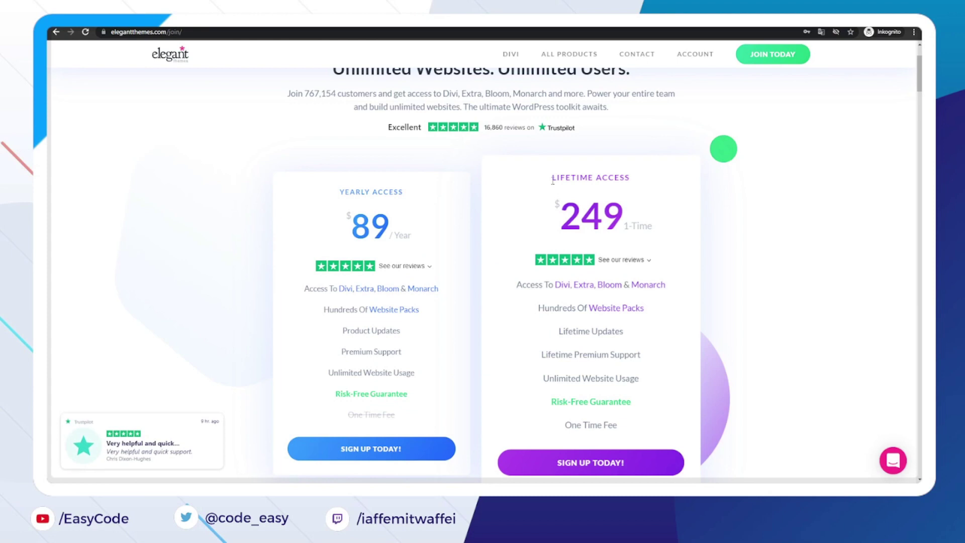
mouse_move(581, 393)
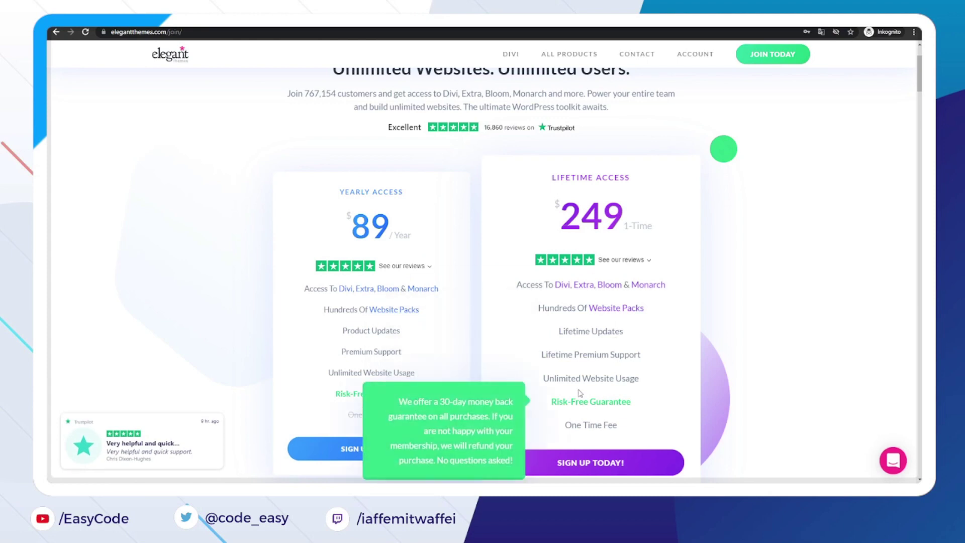
Start the registration for the Yearly Access plan and try the card and PayPal payment options, ending on PayPal.
mouse_move(568, 377)
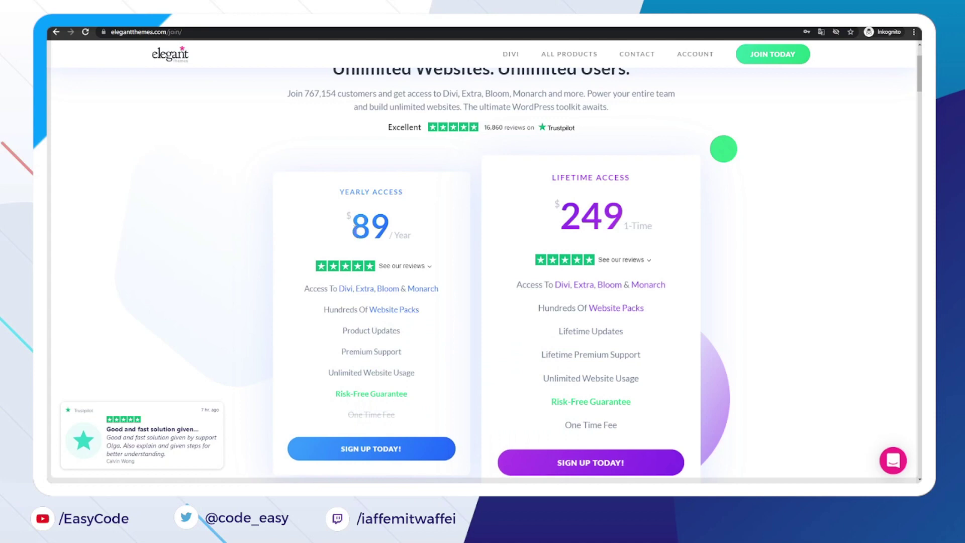
mouse_move(579, 343)
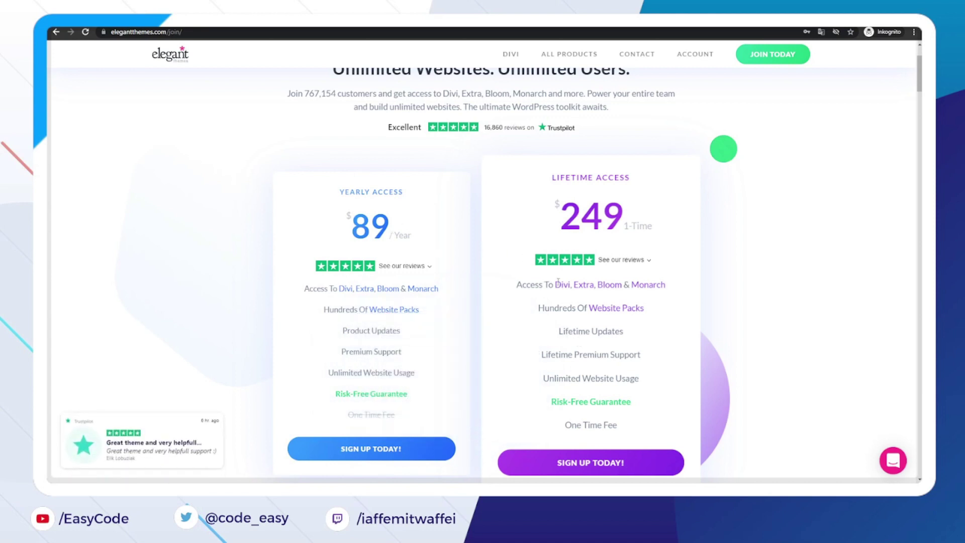
mouse_move(581, 288)
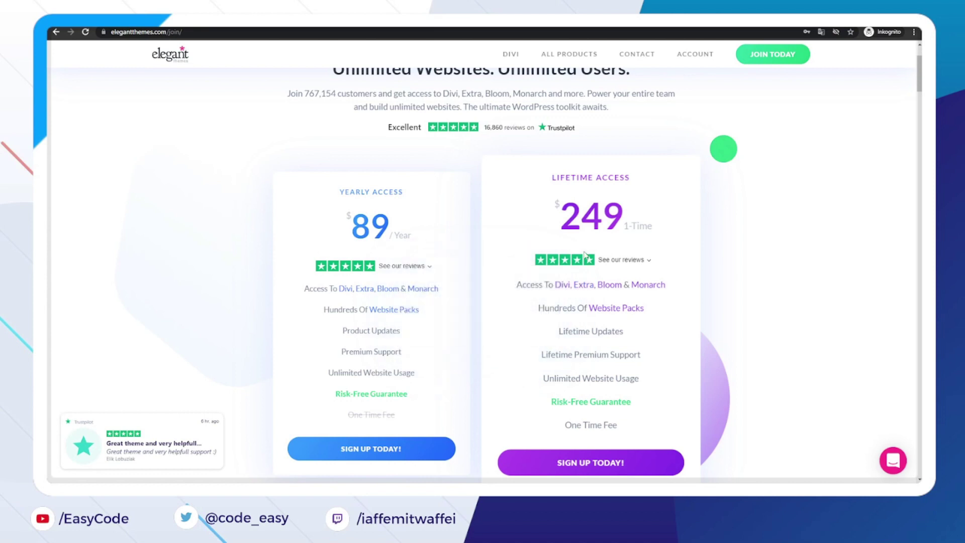
mouse_move(639, 287)
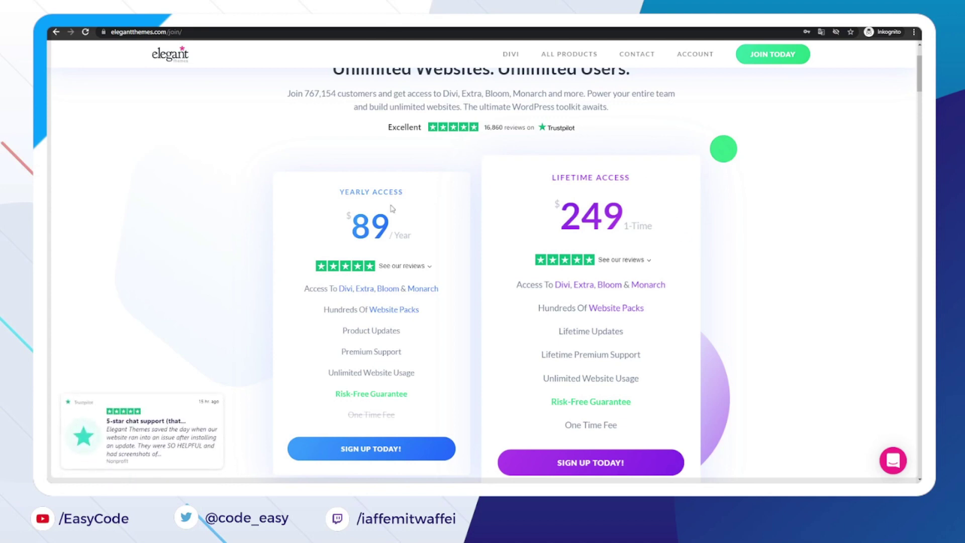
left_click(392, 456)
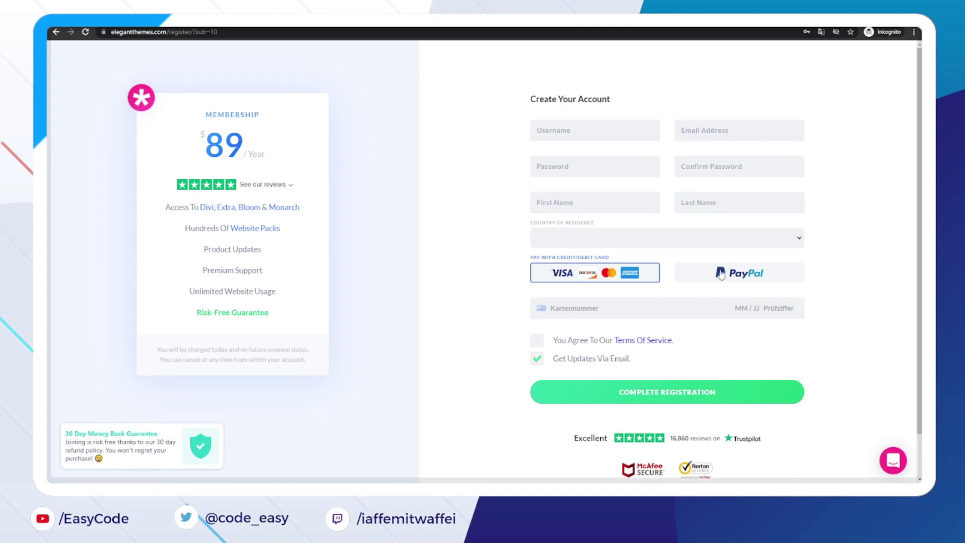
left_click(699, 282)
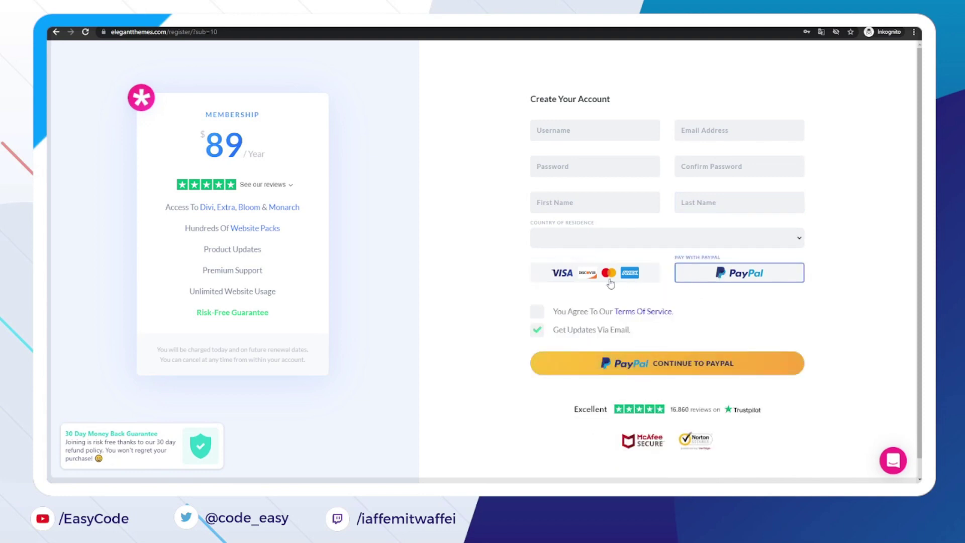
left_click(587, 280)
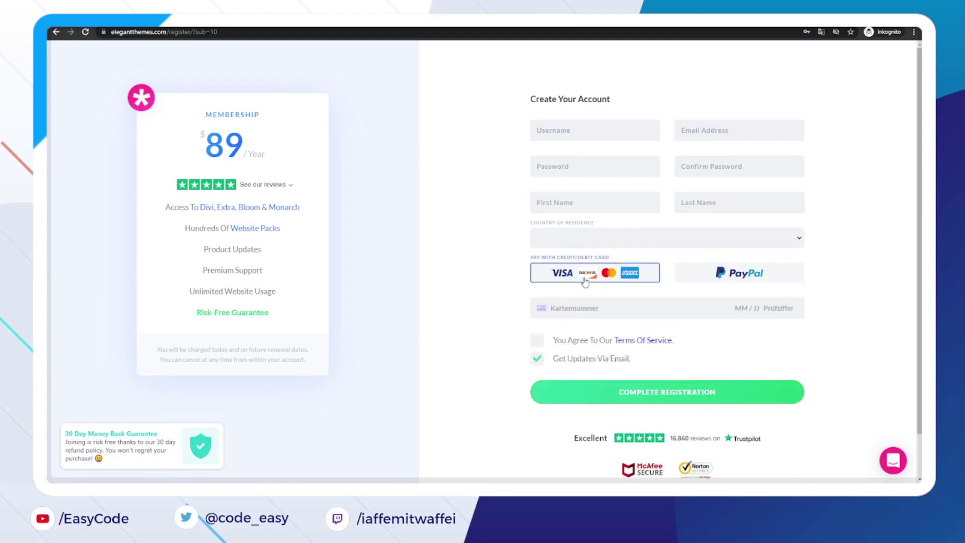
left_click(706, 282)
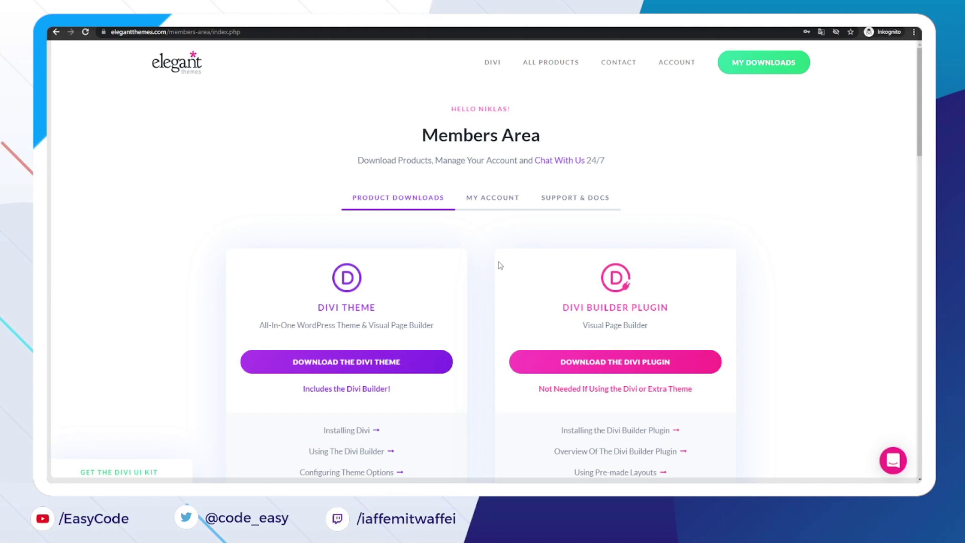
Download the Divi theme from the Elegant Themes members area and open the account section.
scroll(347, 318, "down", 2)
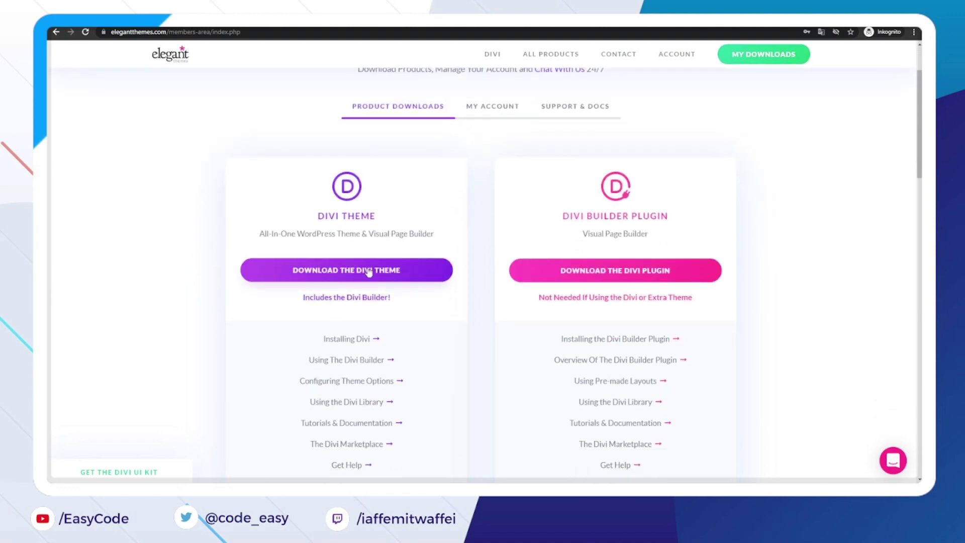
scroll(377, 274, "up", 1)
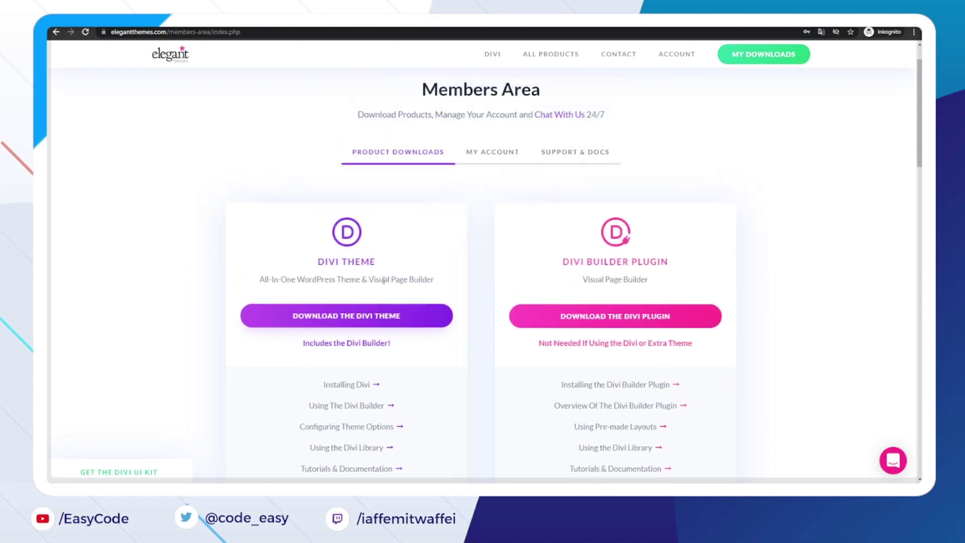
left_click(361, 320)
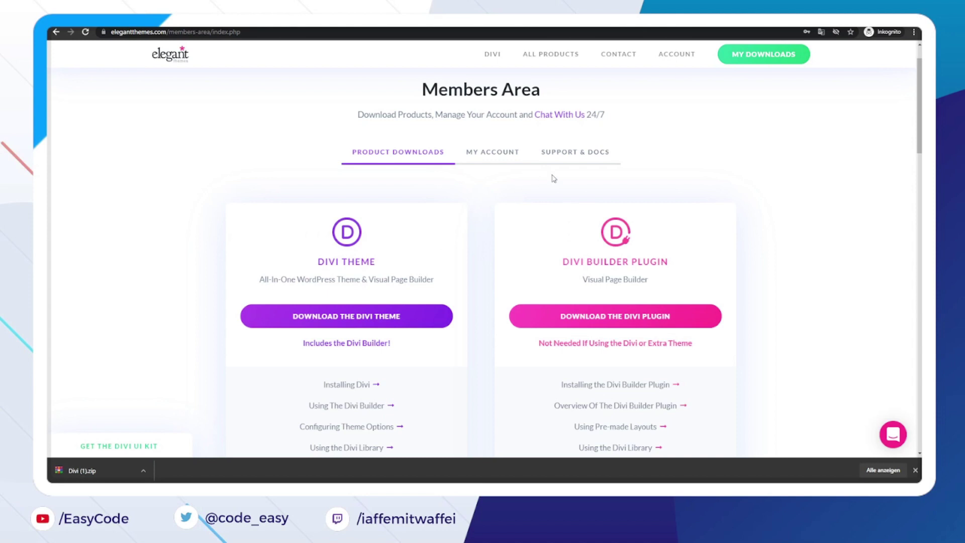
left_click(479, 153)
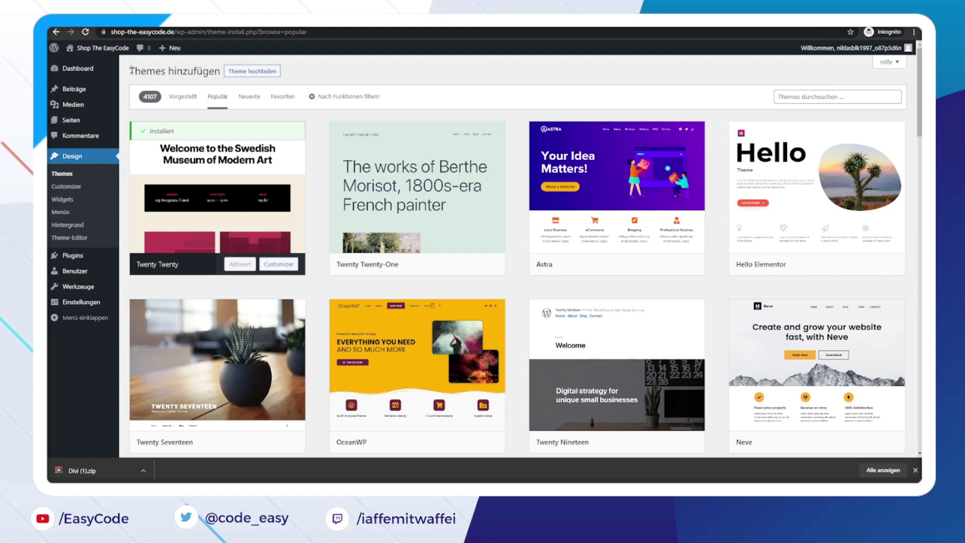
Switch to WordPress and install a new theme by uploading the file Divi.zip.
left_click(75, 162)
left_click(247, 71)
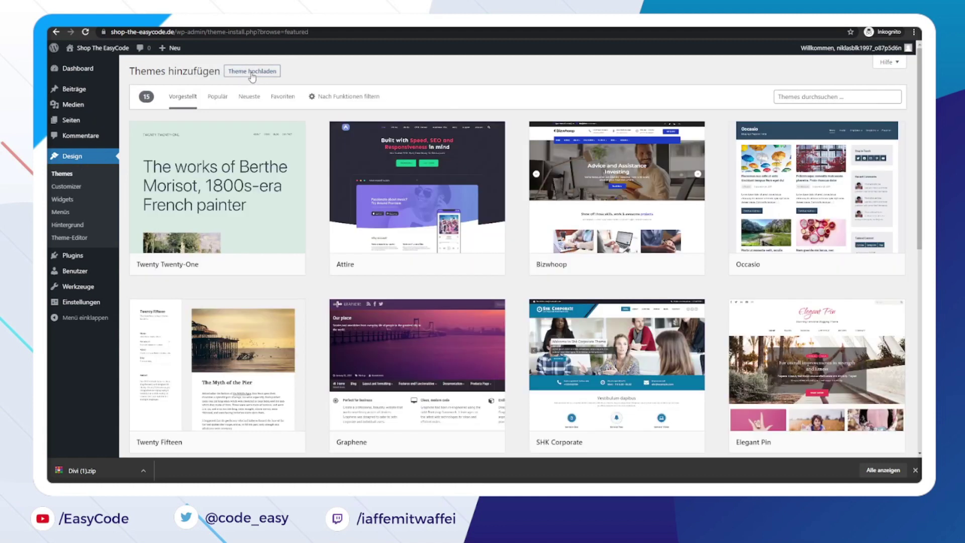
left_click(255, 74)
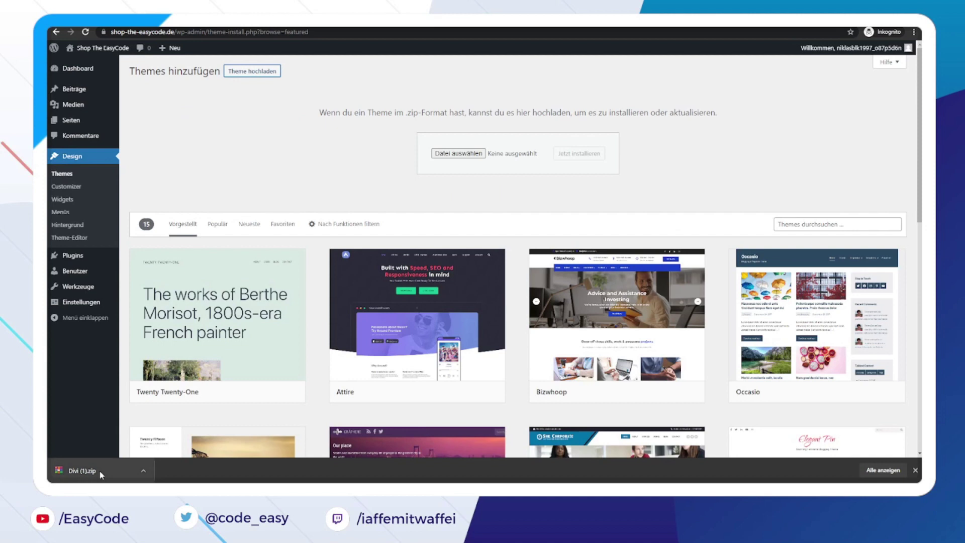
left_click(448, 155)
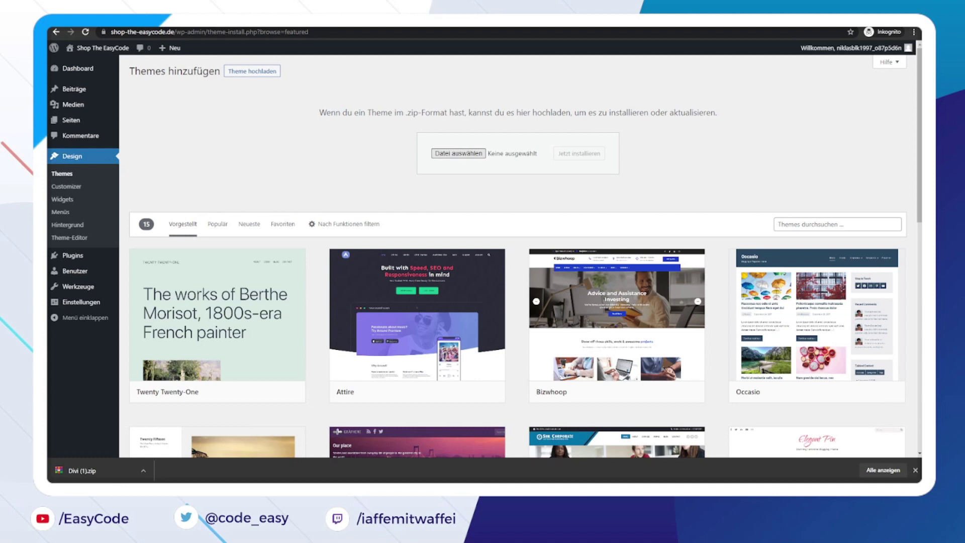
key("Return")
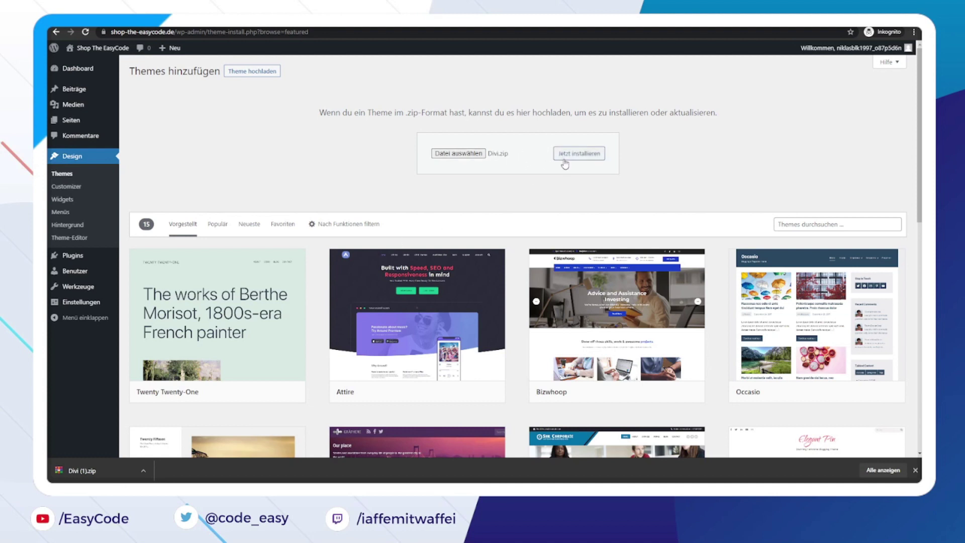
left_click(588, 156)
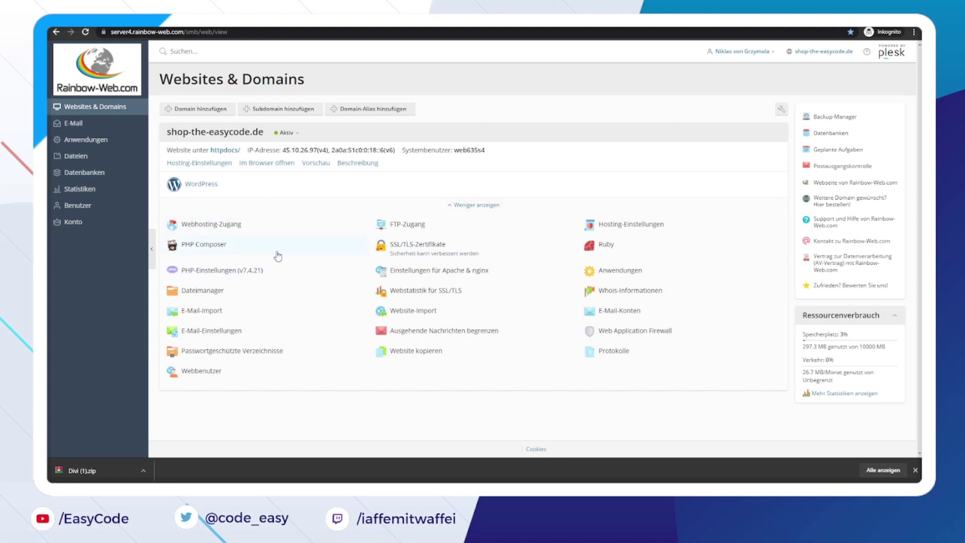
Check the upload_max_filesize value in the Plesk PHP settings for shop-the-easycode.de.
left_click(233, 280)
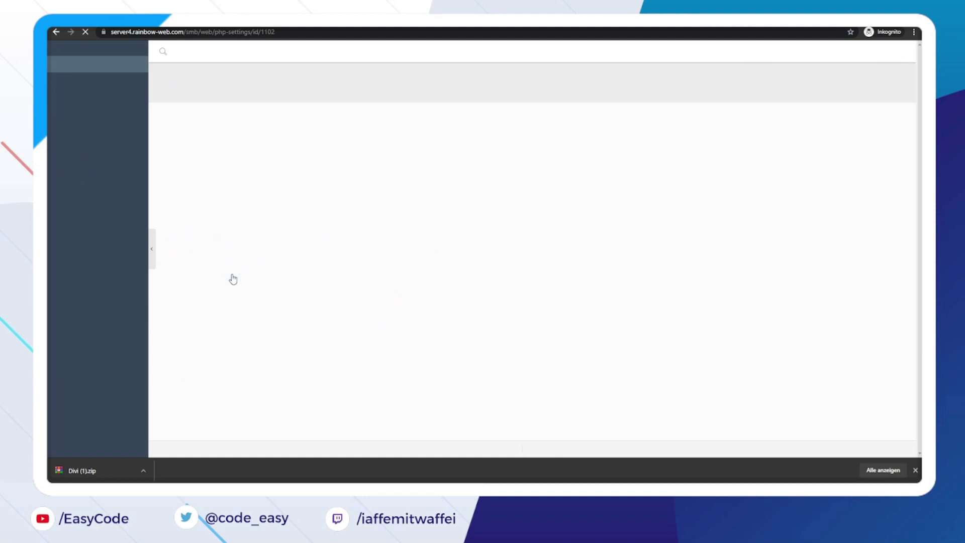
scroll(231, 277, "down", 3)
left_click_drag(160, 251, 272, 251)
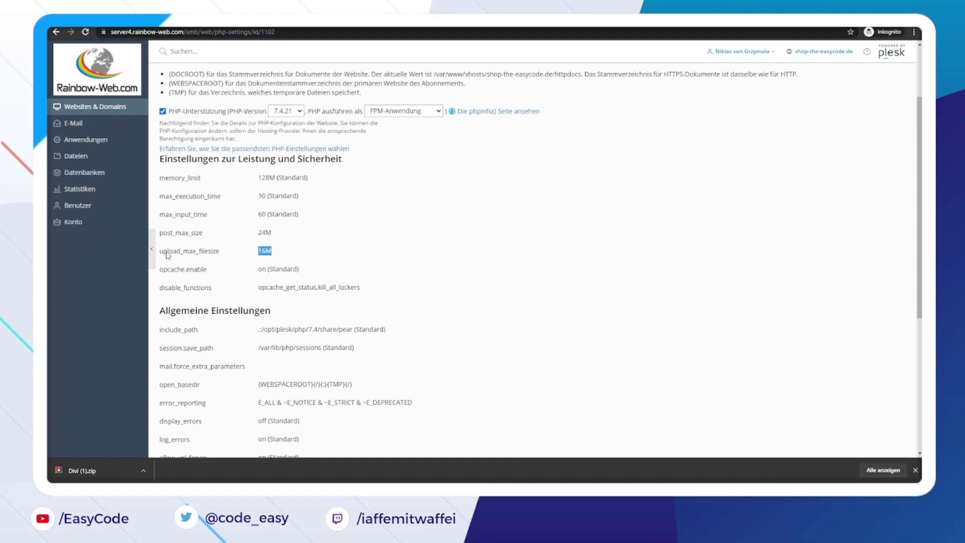
left_click_drag(159, 251, 272, 251)
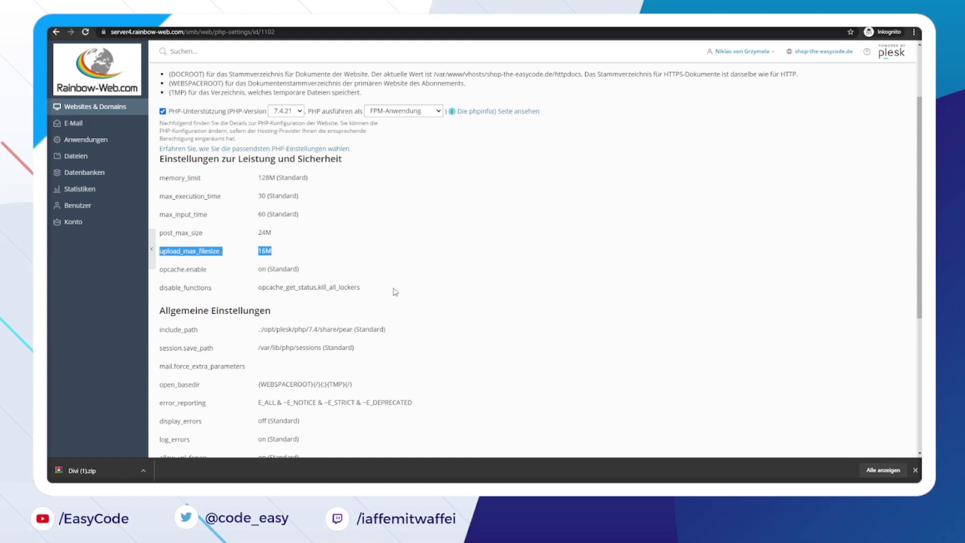
scroll(390, 289, "up", 2)
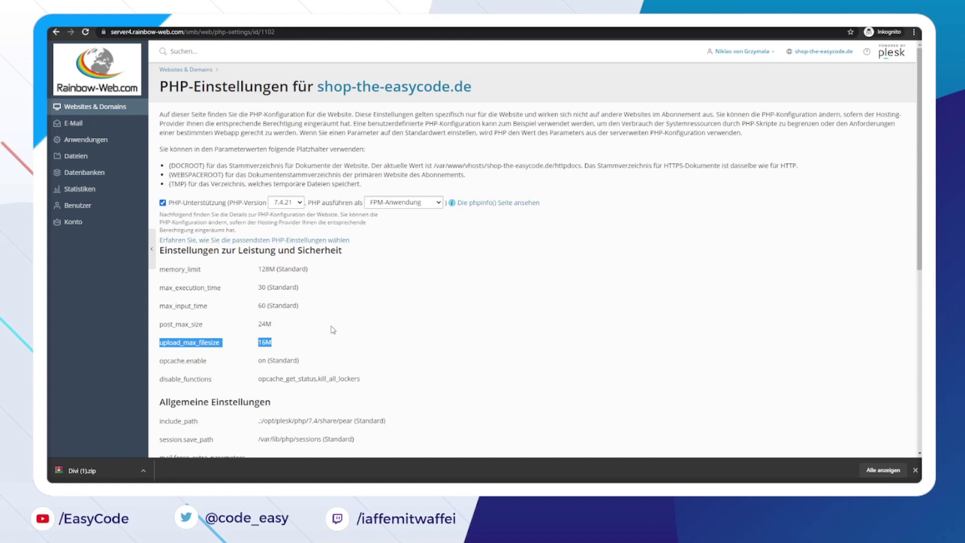
double_click(265, 342)
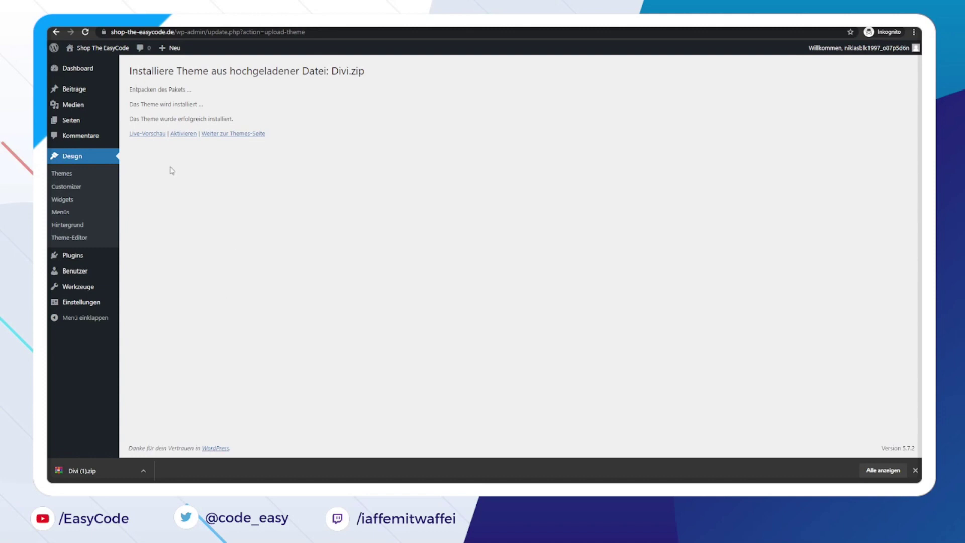
Activate the uploaded Divi theme in WordPress and delete the Twenty Twenty theme.
left_click(186, 133)
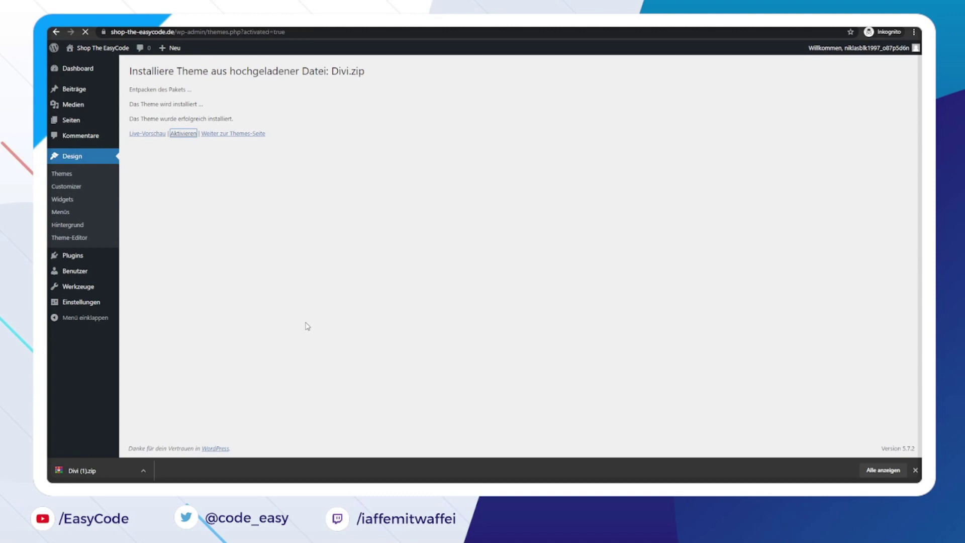
mouse_move(205, 164)
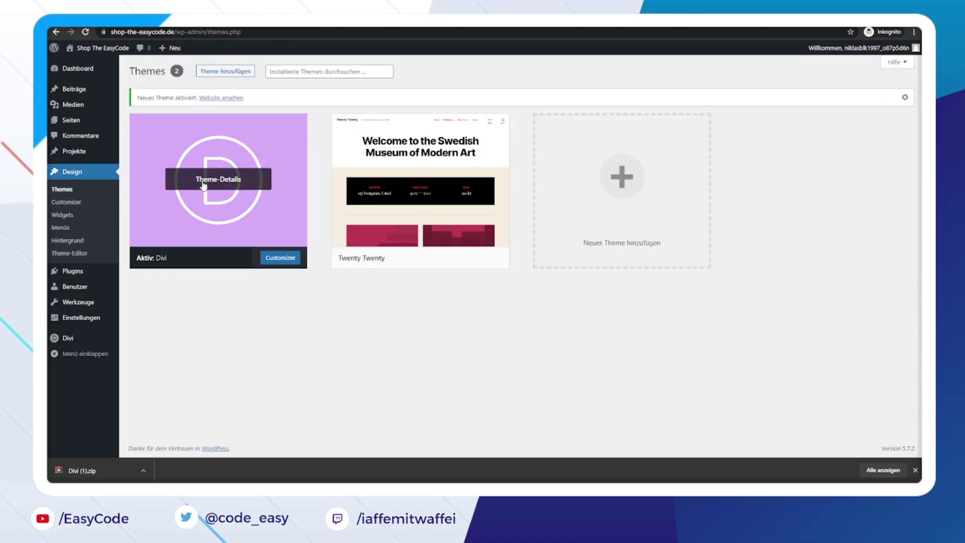
mouse_move(404, 216)
left_click(418, 198)
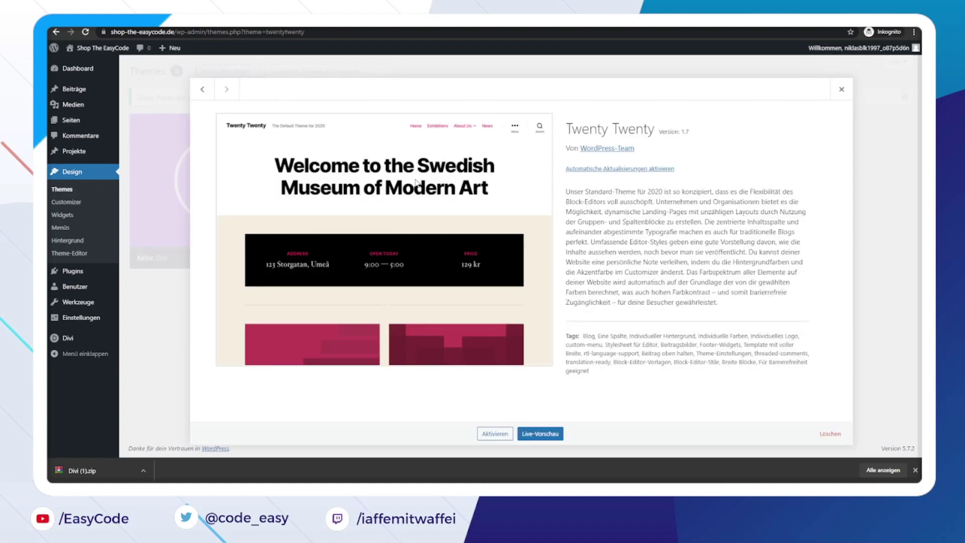
left_click(830, 433)
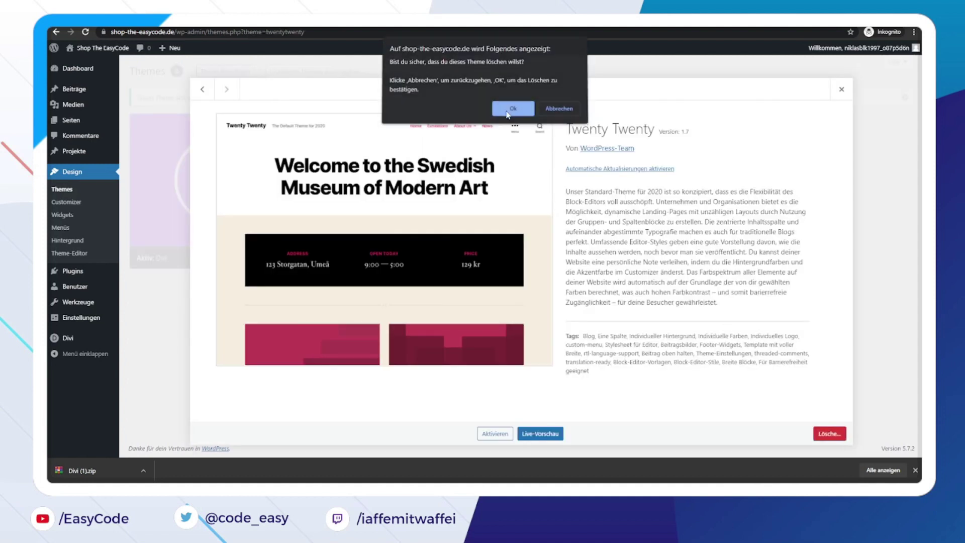
left_click(511, 110)
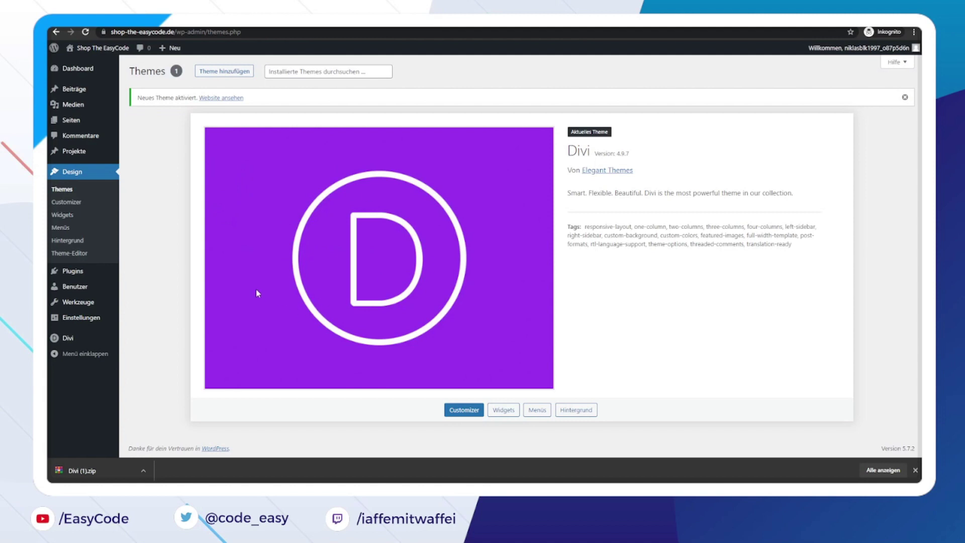
Enter the Elegant Themes username and API key in Divi's update settings and save the changes.
left_click(69, 338)
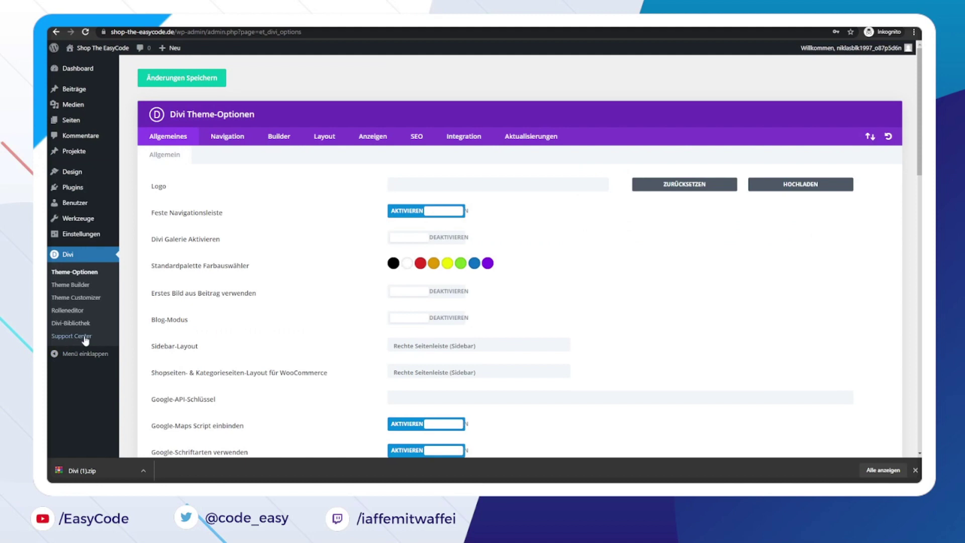
left_click(542, 137)
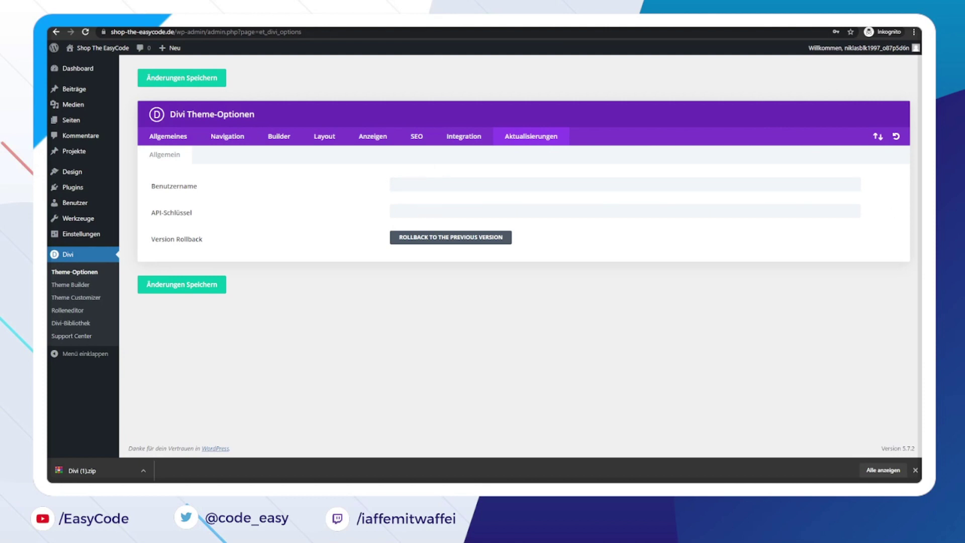
key("ctrl+Tab")
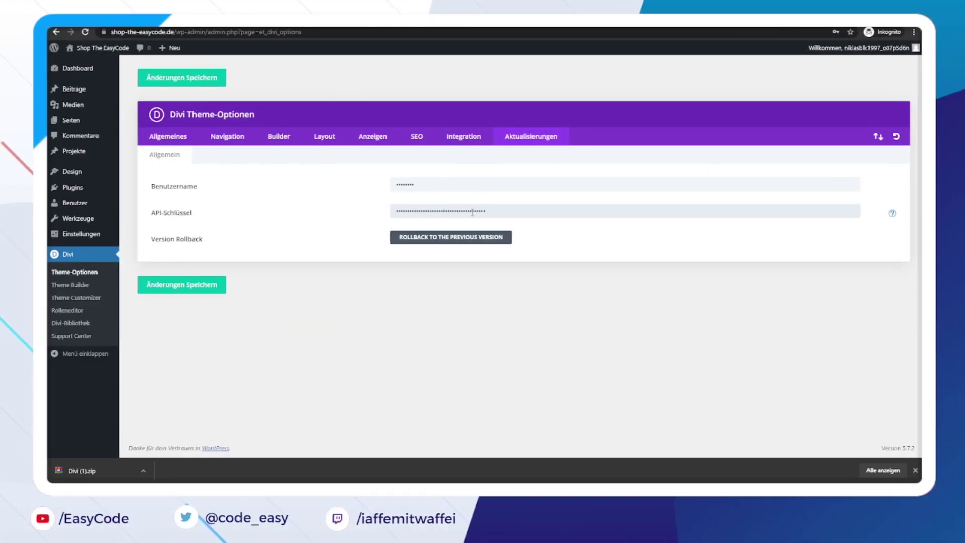
left_click(198, 294)
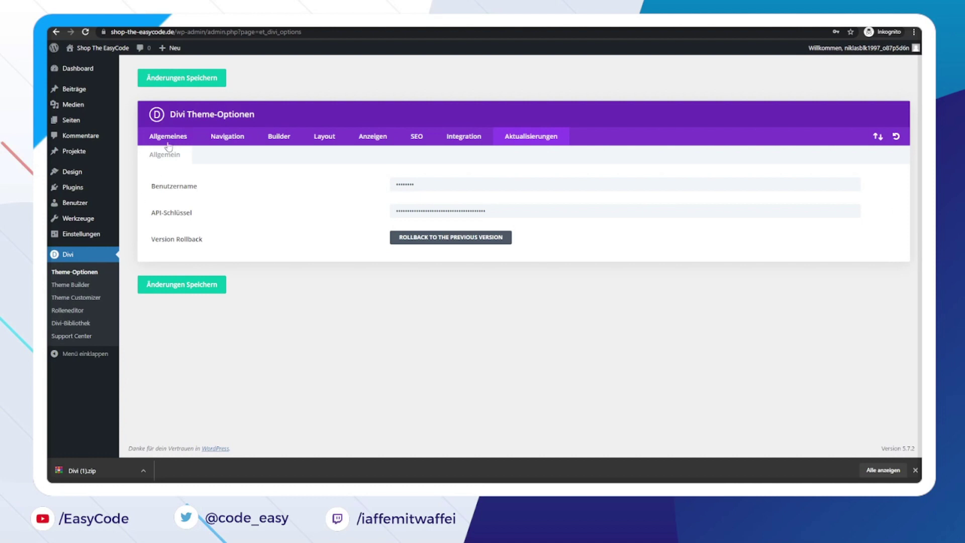
View the shop website's front page with Divi and close the browser's downloads bar.
left_click(82, 64)
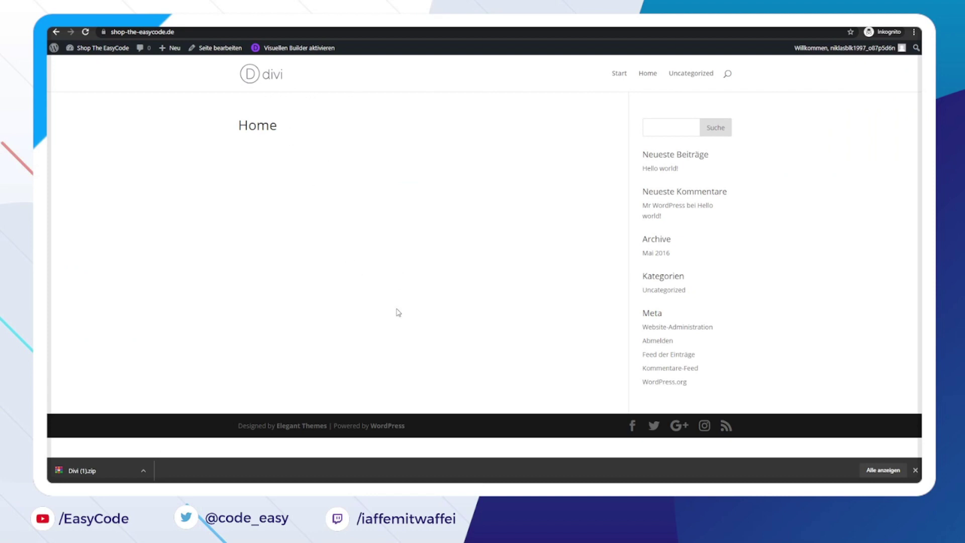
left_click(915, 470)
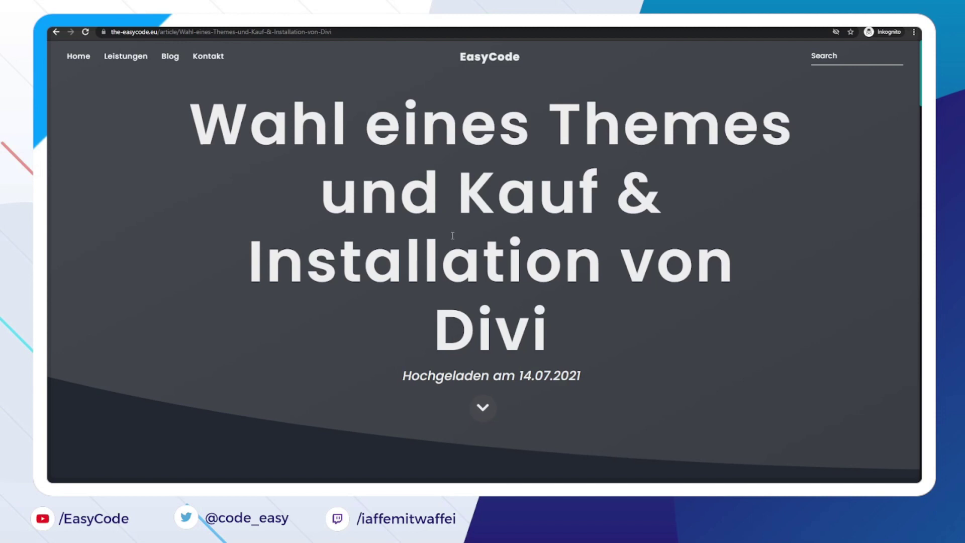
Read through the EasyCode article on choosing a theme and buying and installing Divi.
scroll(452, 236, "down", 9)
scroll(453, 235, "down", 7)
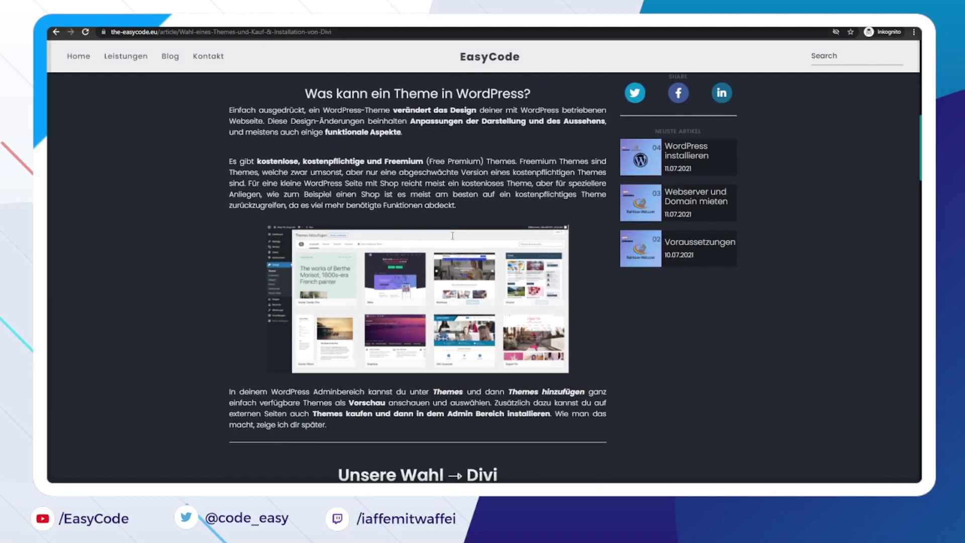
scroll(453, 235, "down", 5)
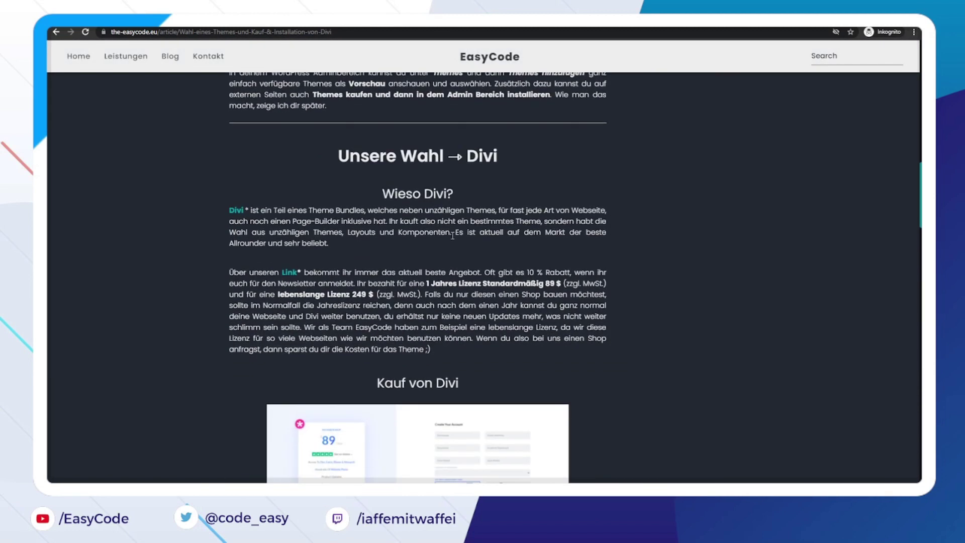
Review the article's sections on downloading and installing Divi and on the upload_max_filesize error and its solution.
scroll(453, 239, "down", 5)
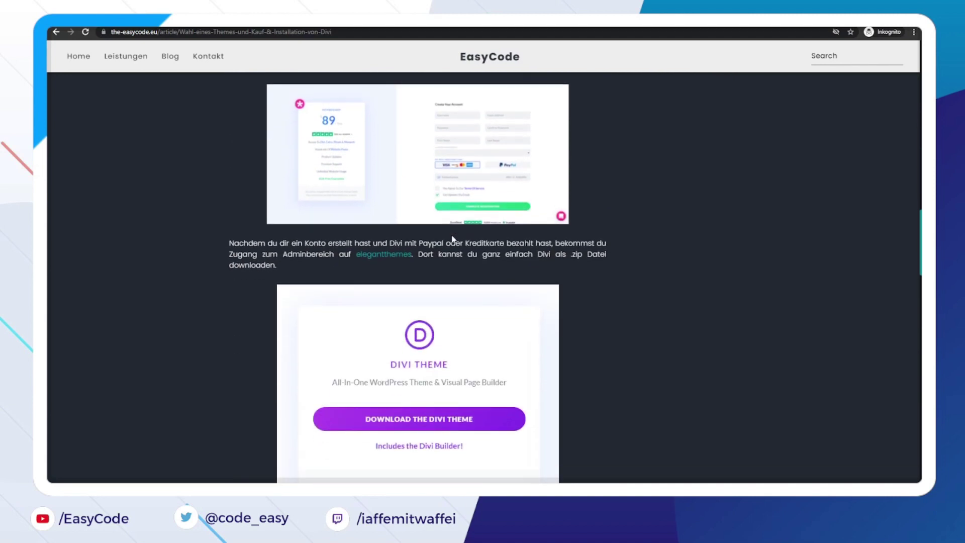
scroll(454, 239, "down", 2)
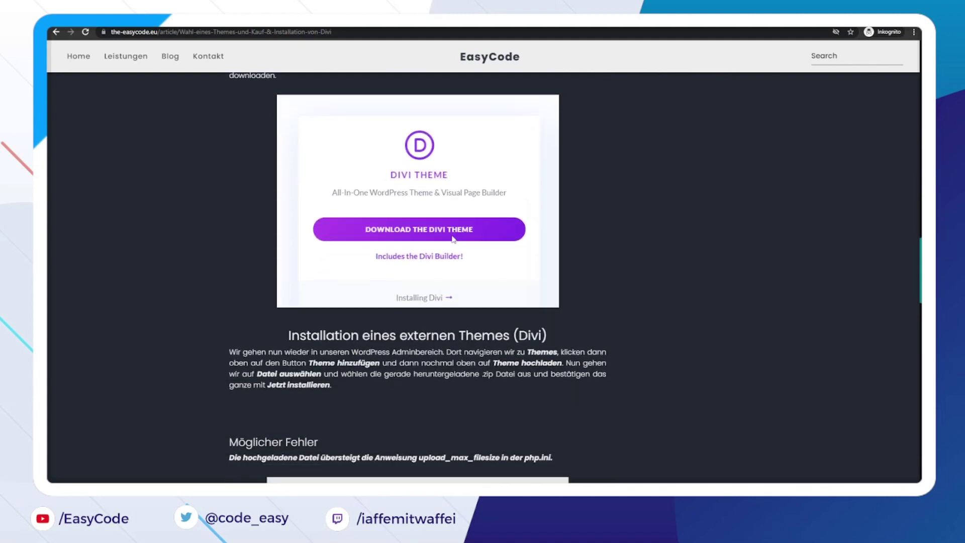
scroll(454, 239, "down", 3)
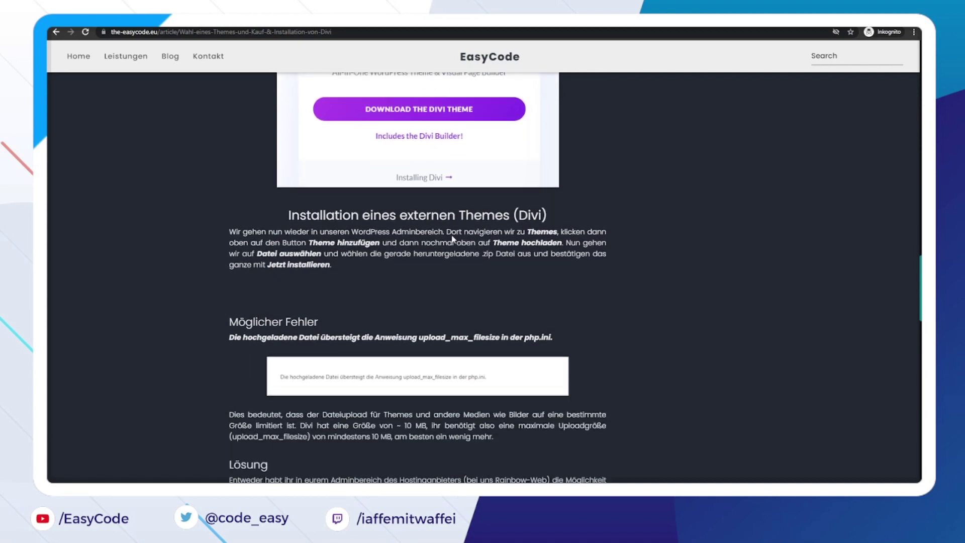
scroll(454, 239, "down", 2)
scroll(452, 238, "down", 2)
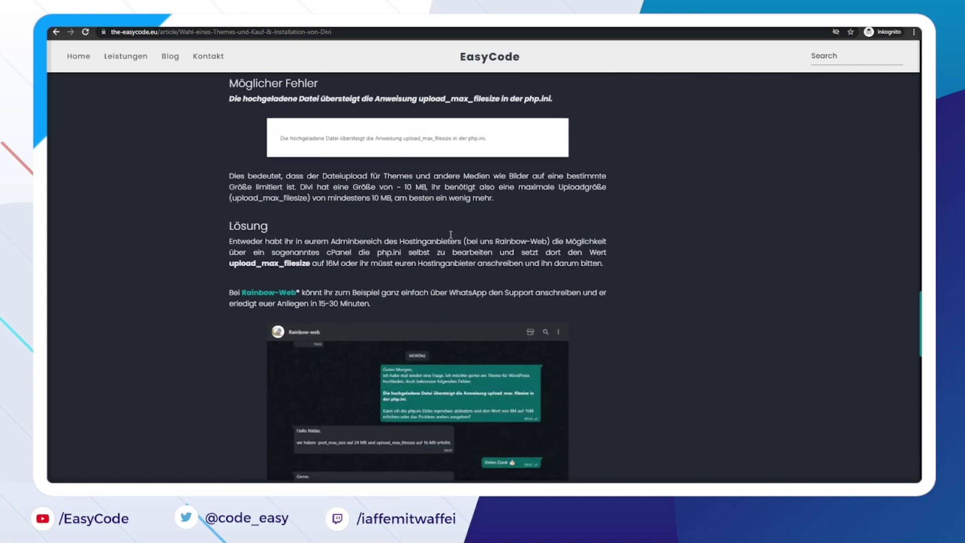
scroll(395, 239, "down", 4)
scroll(395, 240, "down", 3)
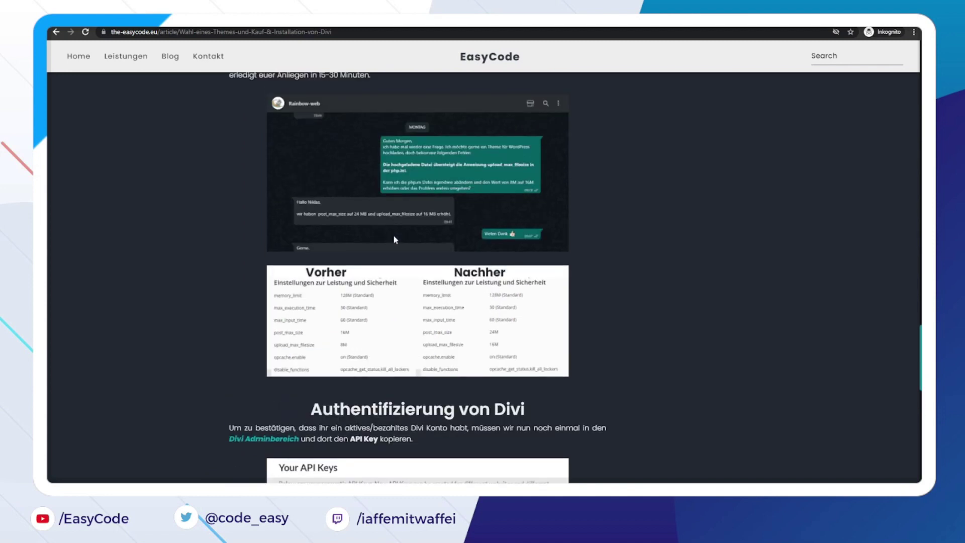
scroll(393, 239, "up", 5)
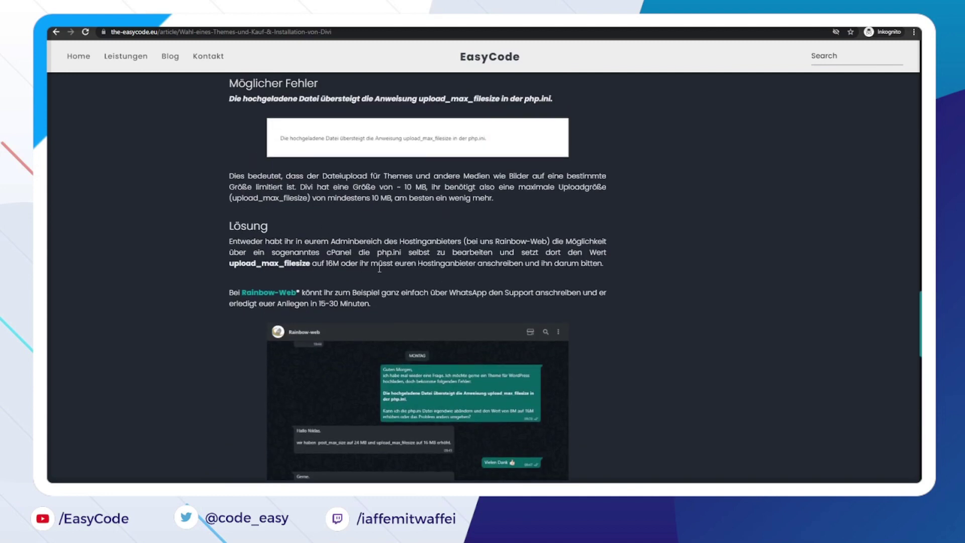